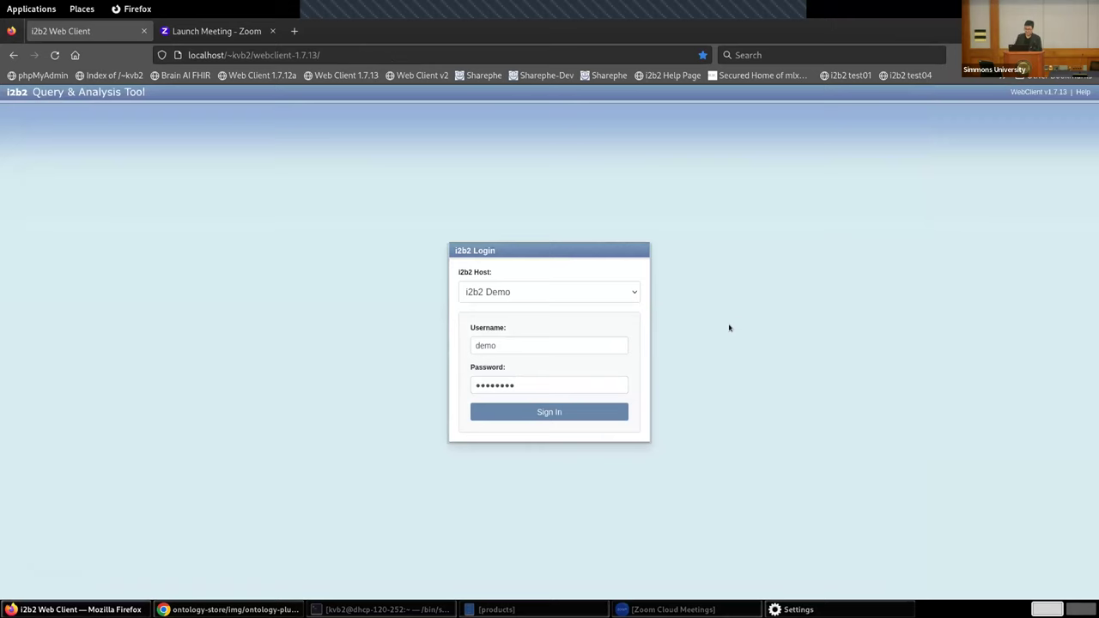
Sign in to the i2b2 Demo host with the demo account, review its available analysis tools, and log out
left_click(550, 407)
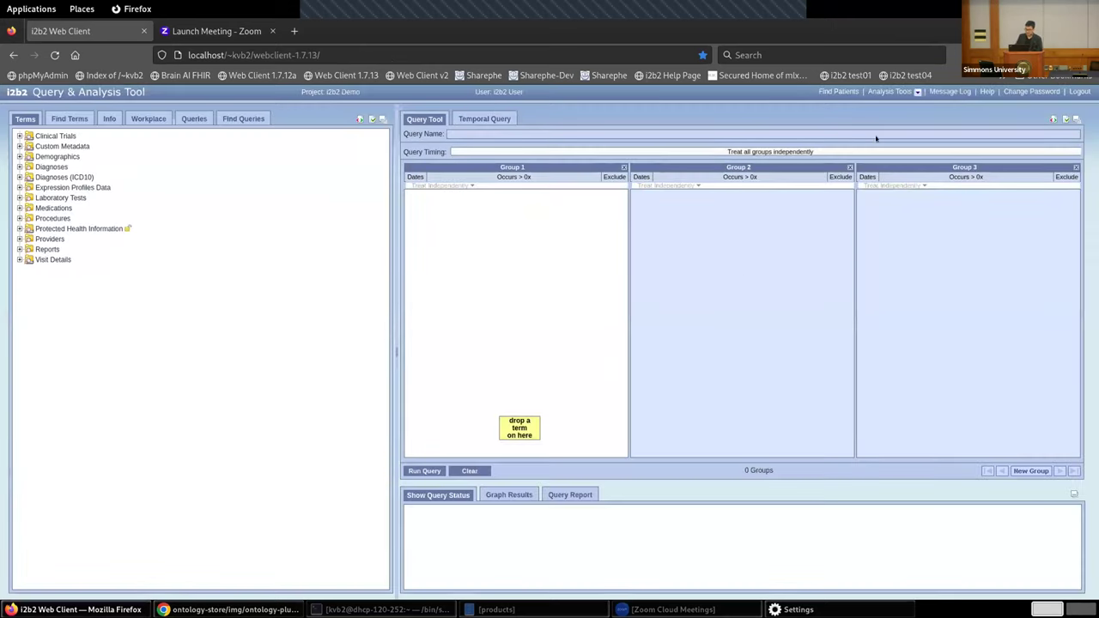
left_click(914, 91)
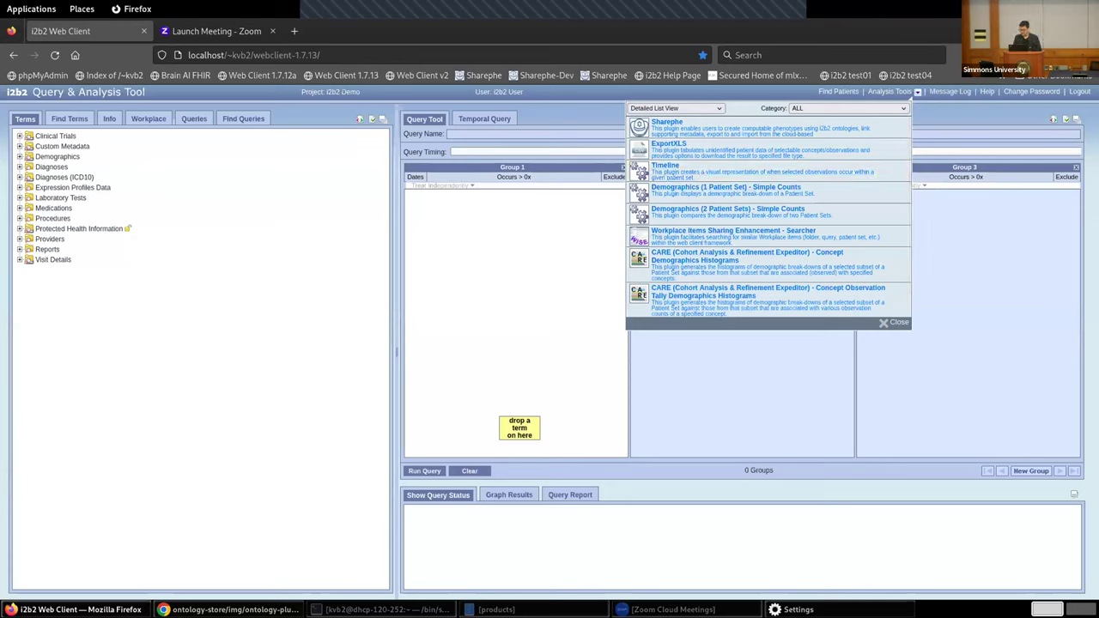
left_click(1077, 92)
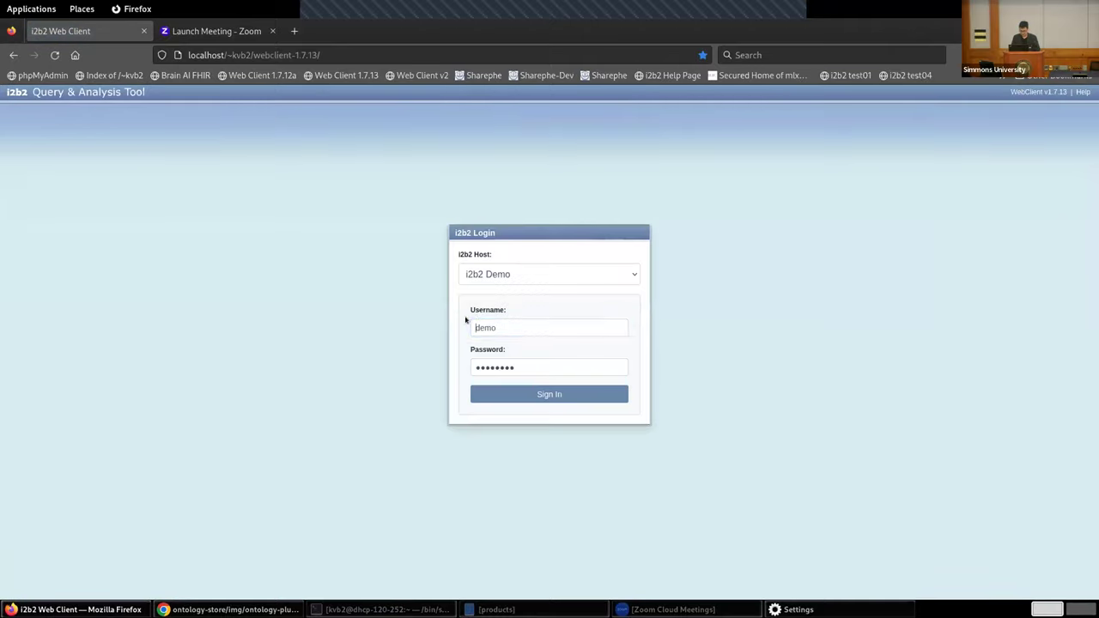
Sign in with the username i2b2 and enter the i2b2 Demo project
type("i2b2")
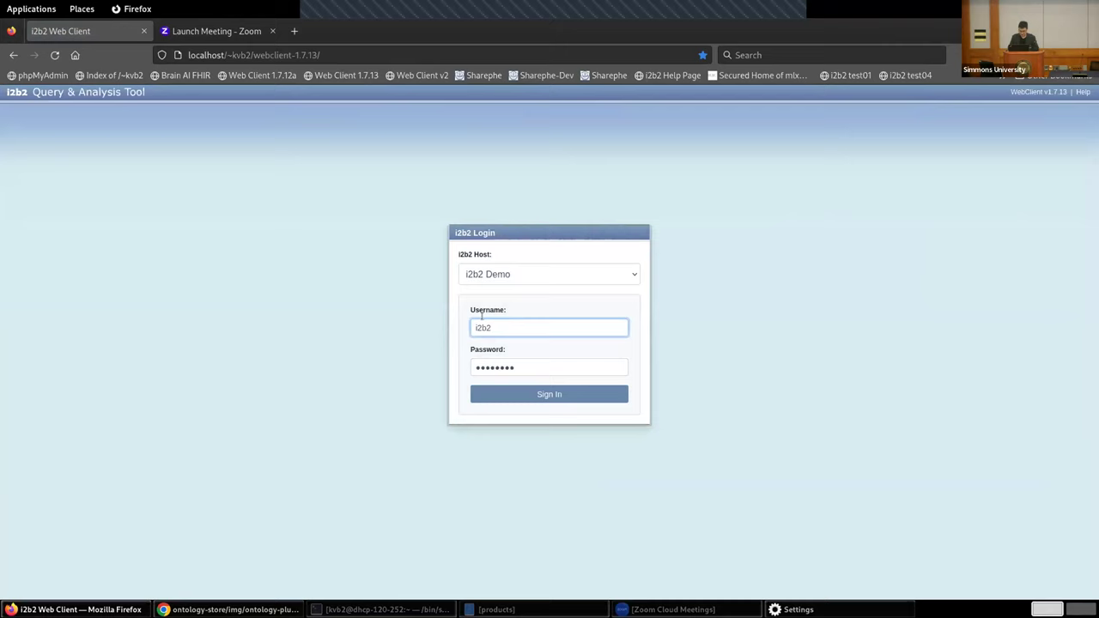
key("Return")
left_click(640, 339)
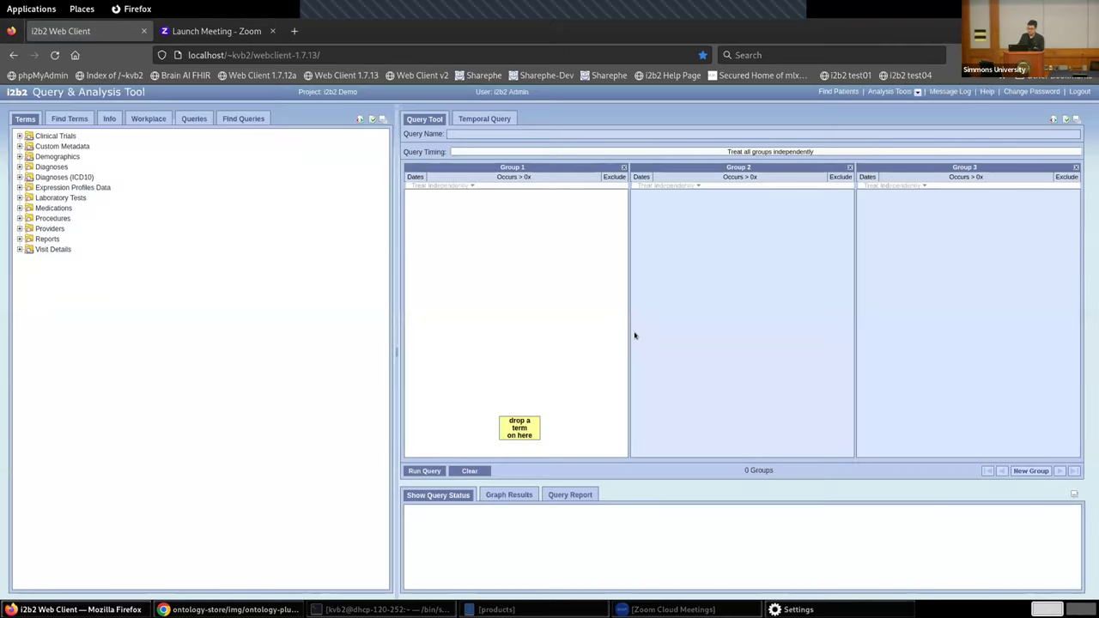
Open the Ontology Store analysis tool and widen its pane by narrowing the terms pane
left_click(914, 91)
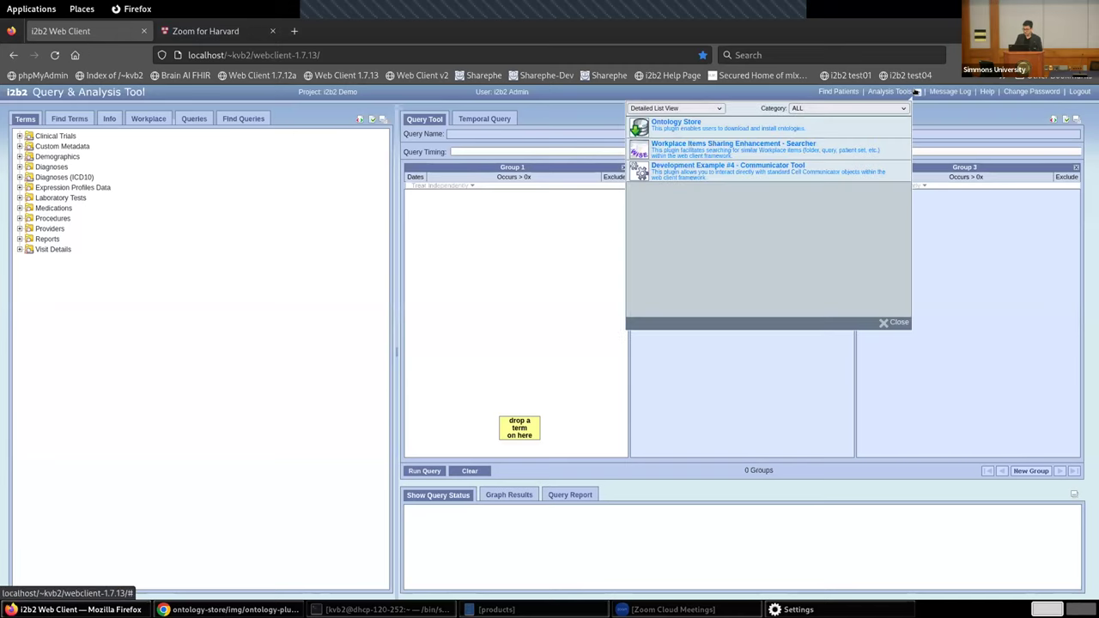
left_click(827, 125)
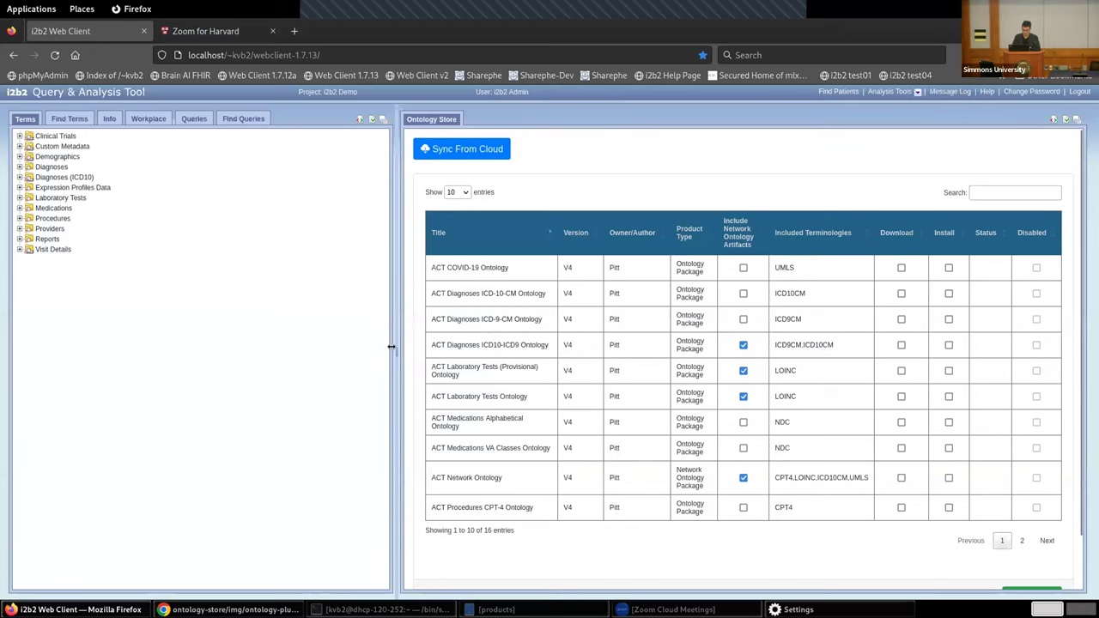
left_click_drag(391, 346, 299, 345)
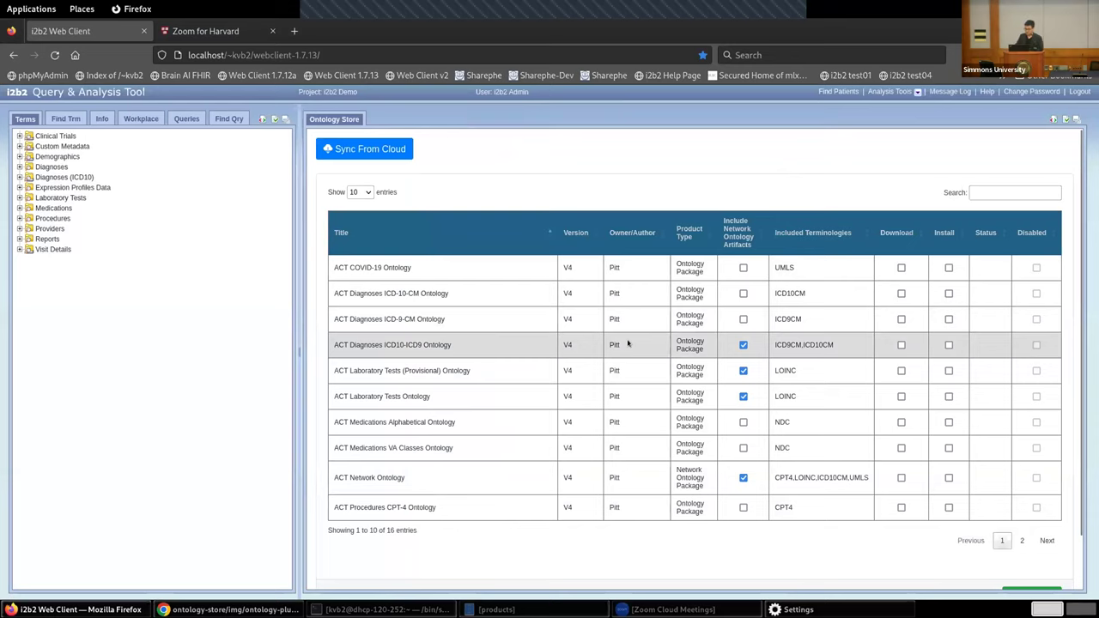
Download and install the ACT Social Determinants of Health and ACT Vital Signs ontologies, and only download the ACT Visit Details Ontology
scroll(627, 343, "down", 1)
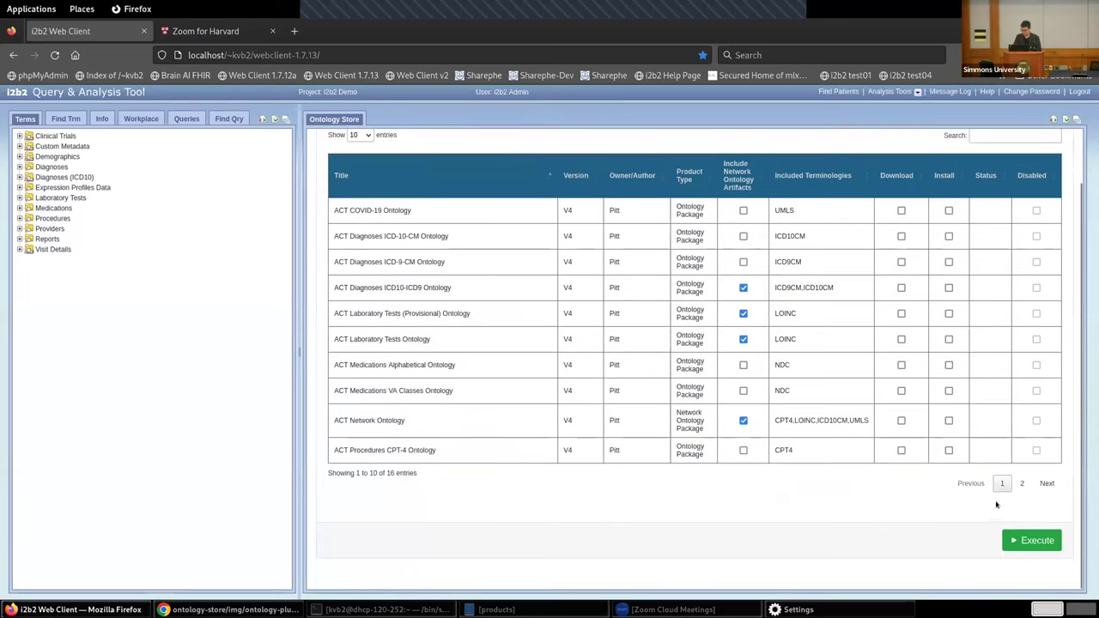
left_click(1020, 483)
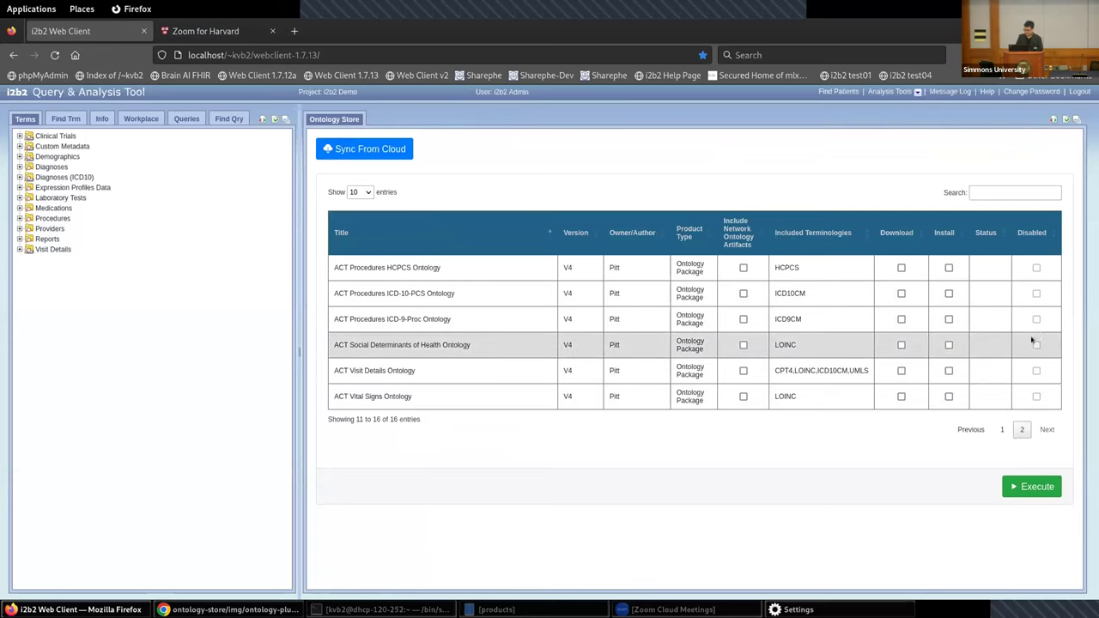
left_click(948, 345)
left_click(902, 371)
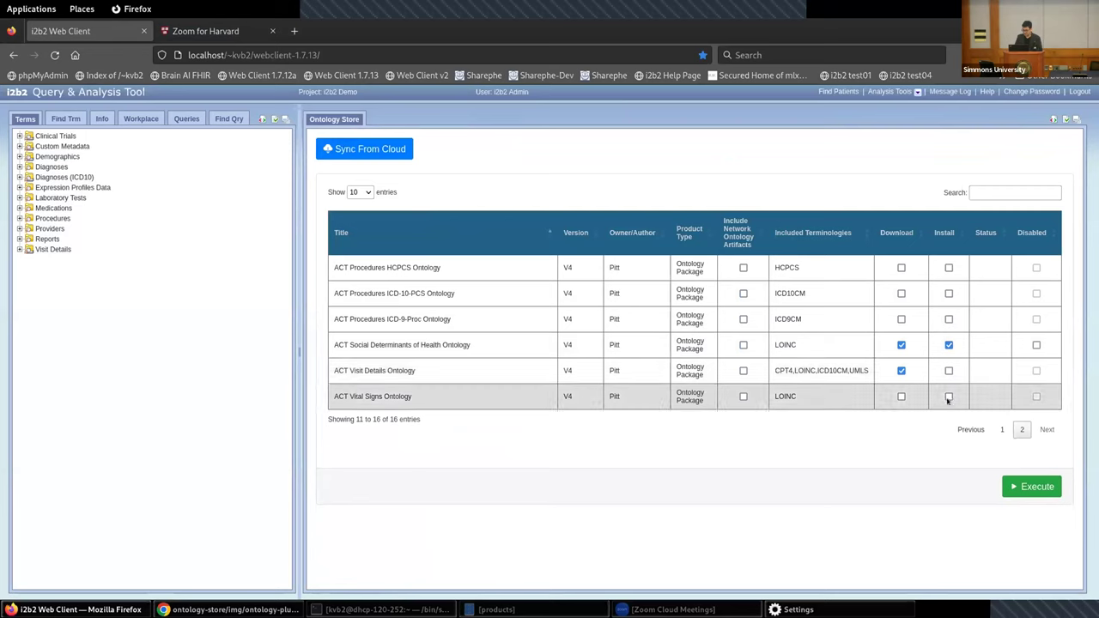
left_click(949, 396)
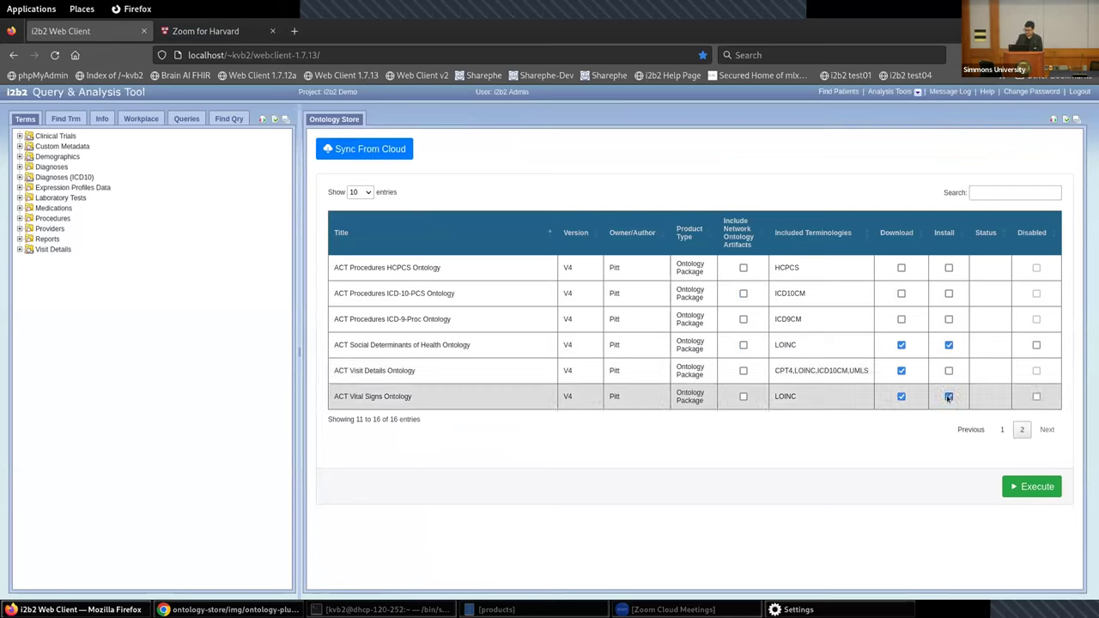
left_click(1040, 488)
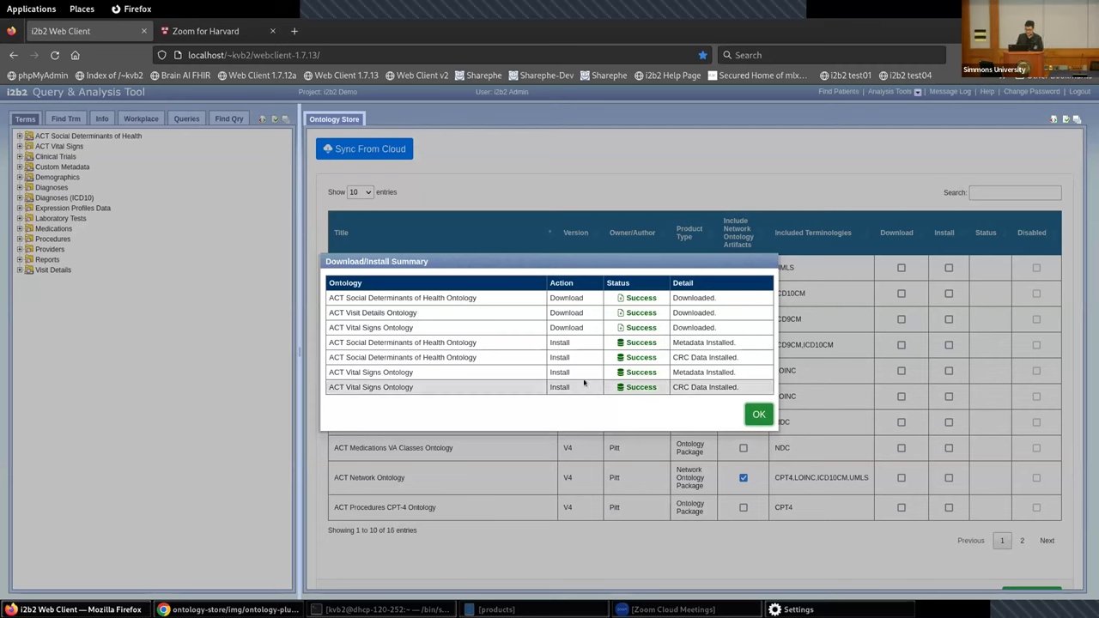
left_click(758, 414)
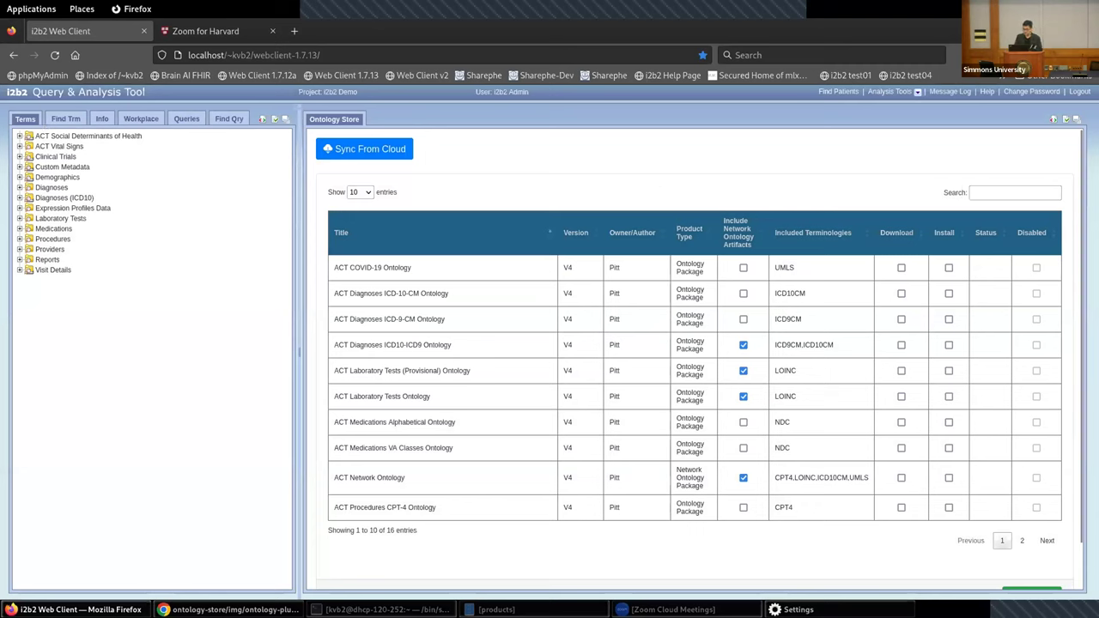
Log out, sign back in with the demo account, and expand the ACT Vital Signs terms
left_click(1079, 92)
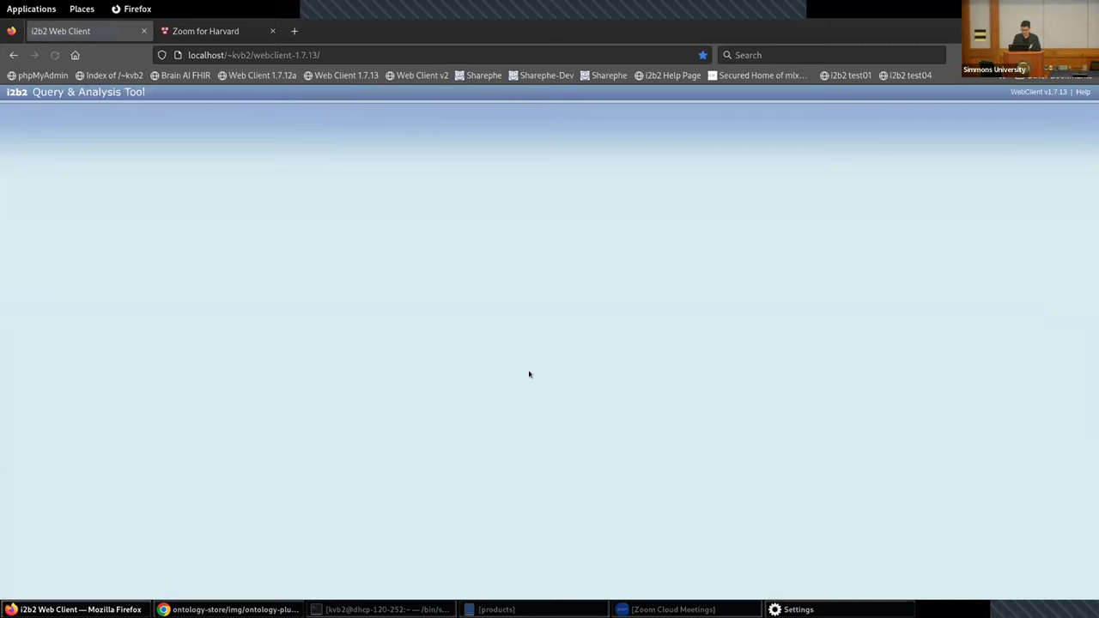
left_click(529, 393)
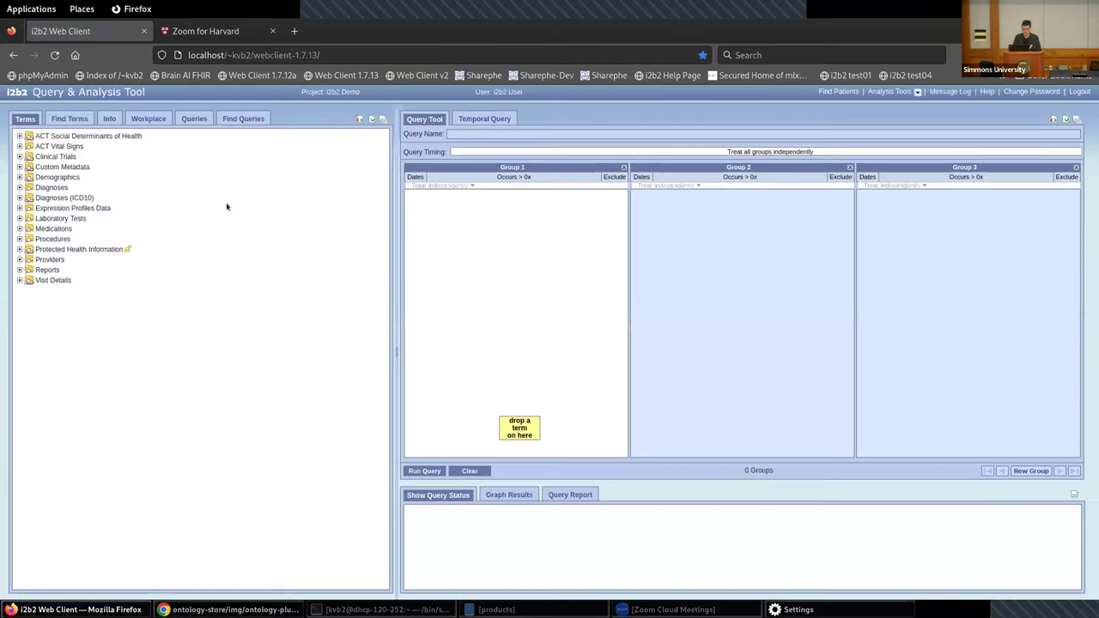
left_click(73, 146)
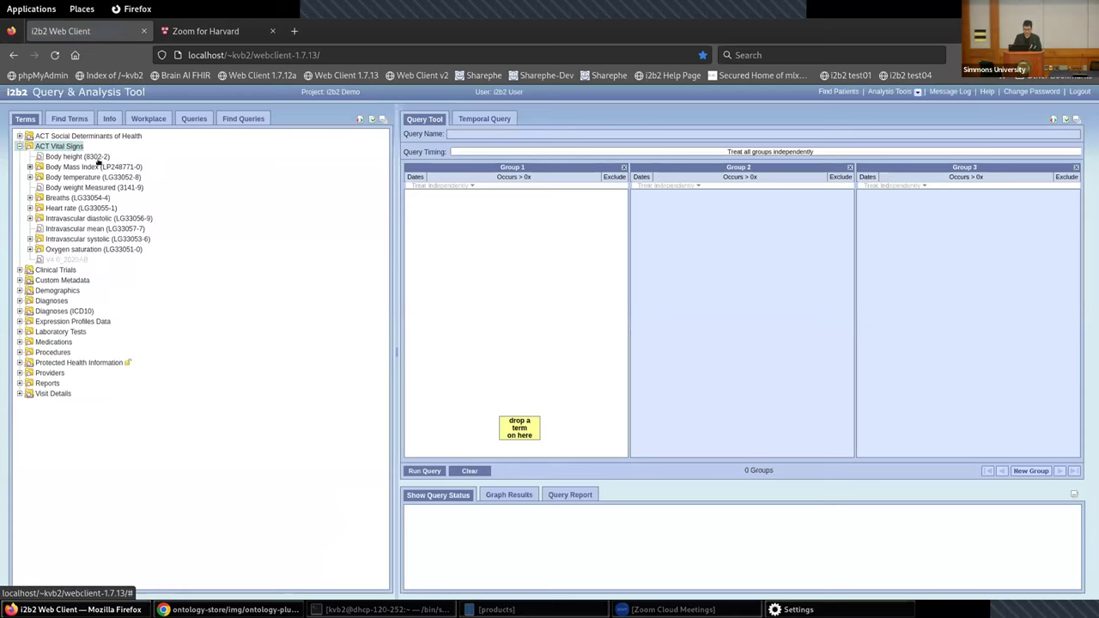
Run a number-of-patients query with the Body Mass Index term in Group 1
left_click_drag(98, 165, 544, 403)
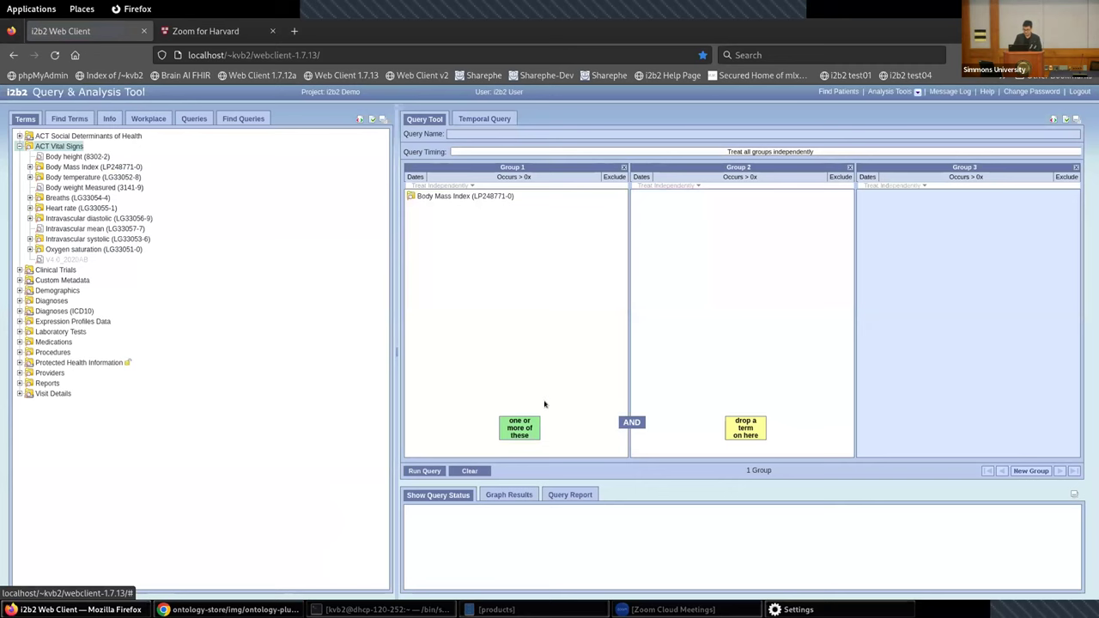
left_click(419, 472)
left_click(419, 473)
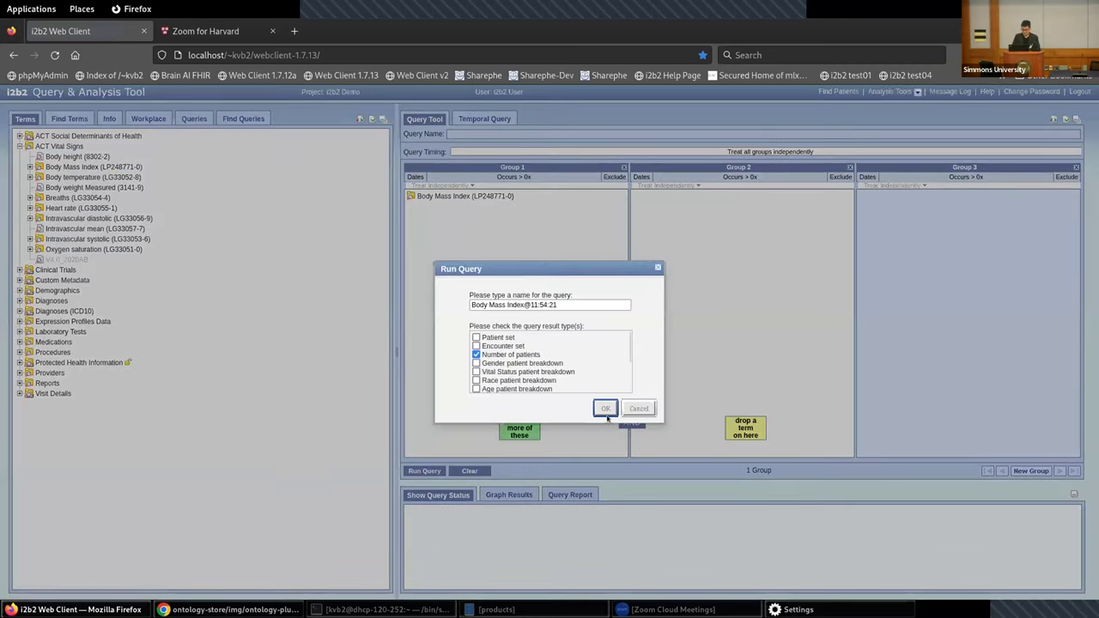
left_click(605, 406)
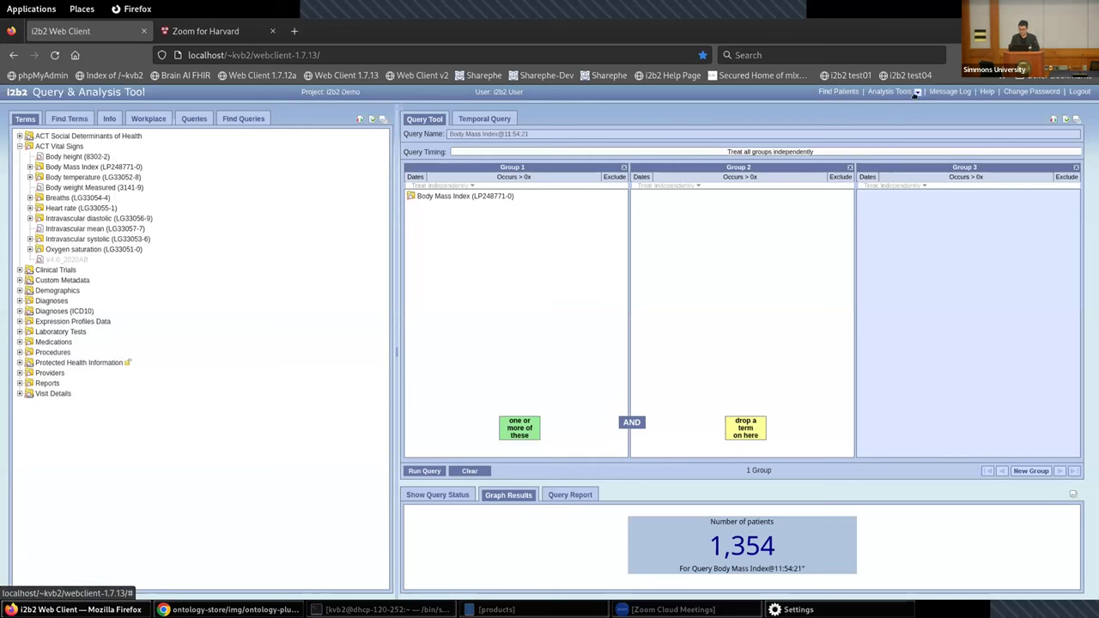
Log out of the demo account and sign in as i2b2 to the i2b2 Demo project
left_click(916, 91)
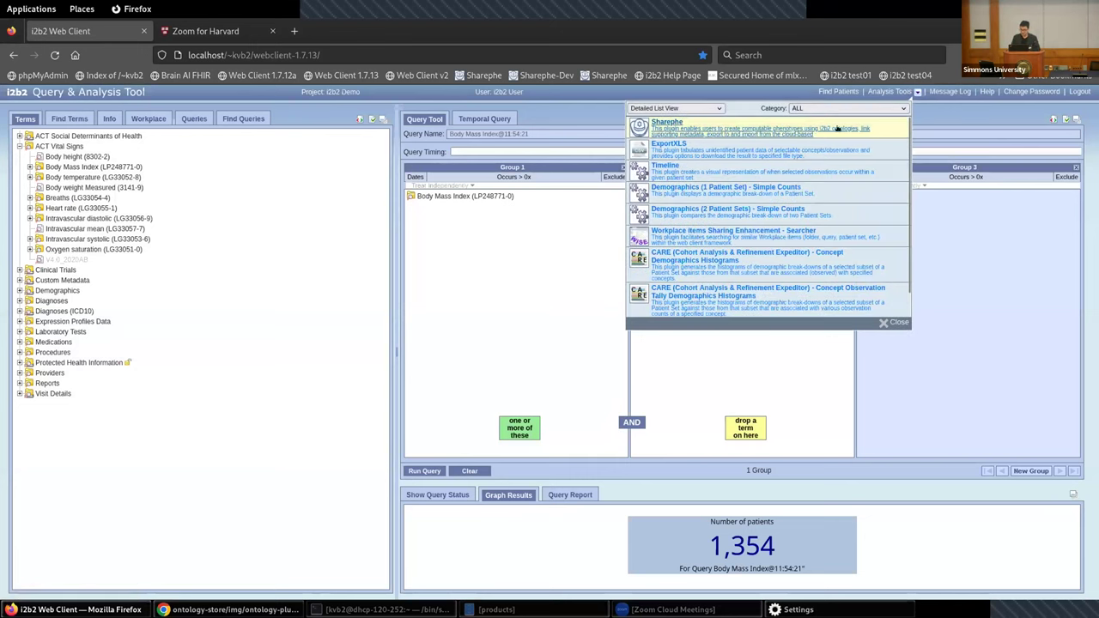
left_click(1077, 92)
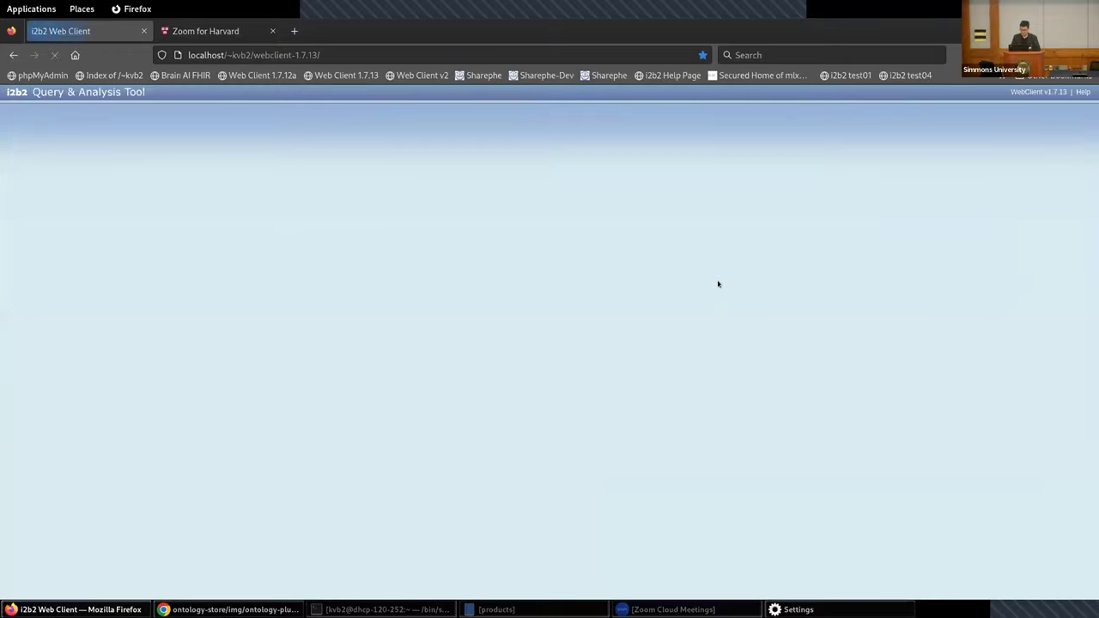
double_click(483, 328)
type("i2b2")
key("Return")
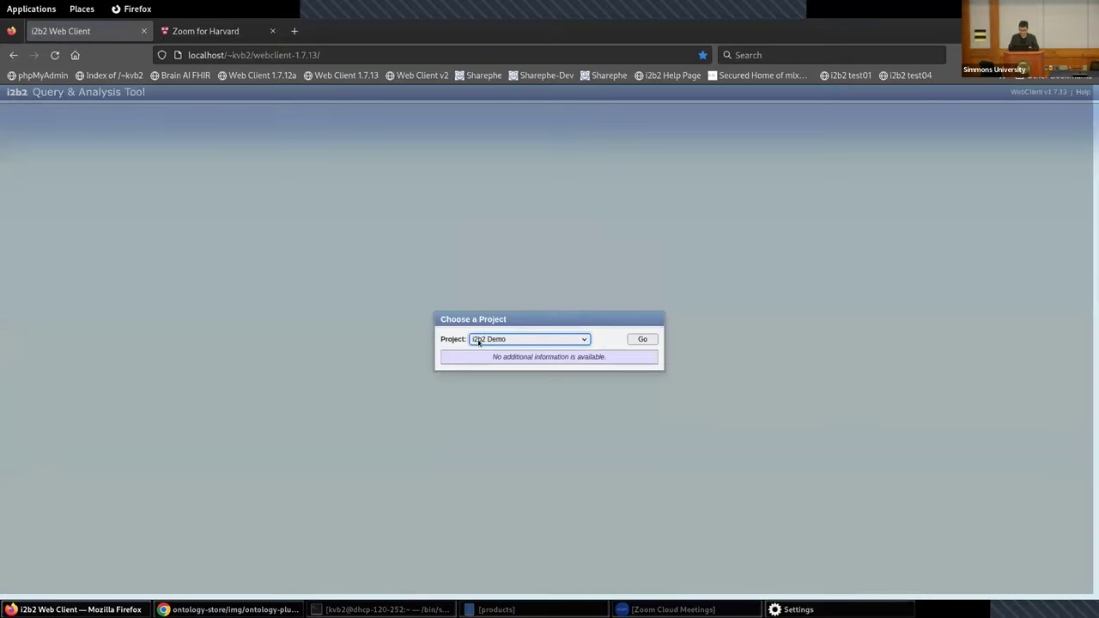
left_click(640, 339)
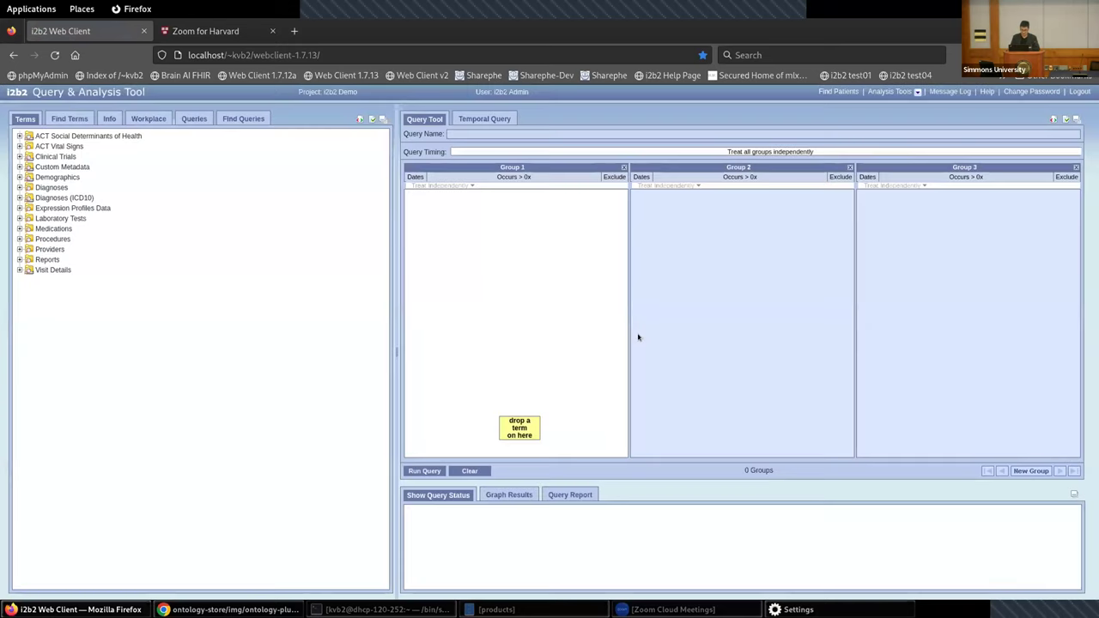
Open the Ontology Store and disable the ACT Social Determinants of Health Ontology
left_click(917, 92)
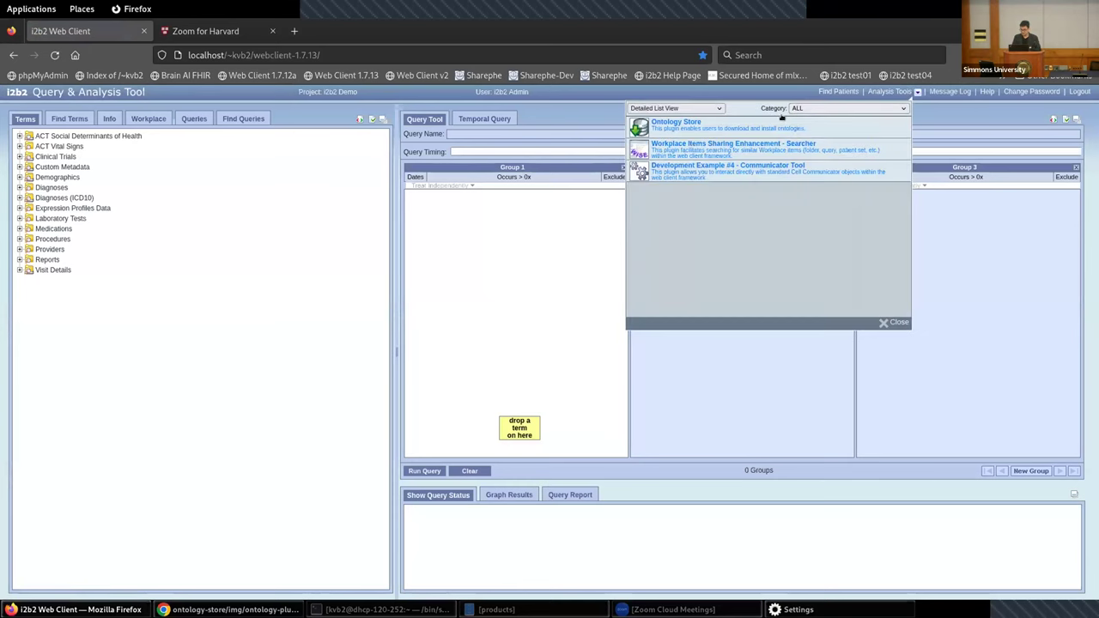
left_click(675, 123)
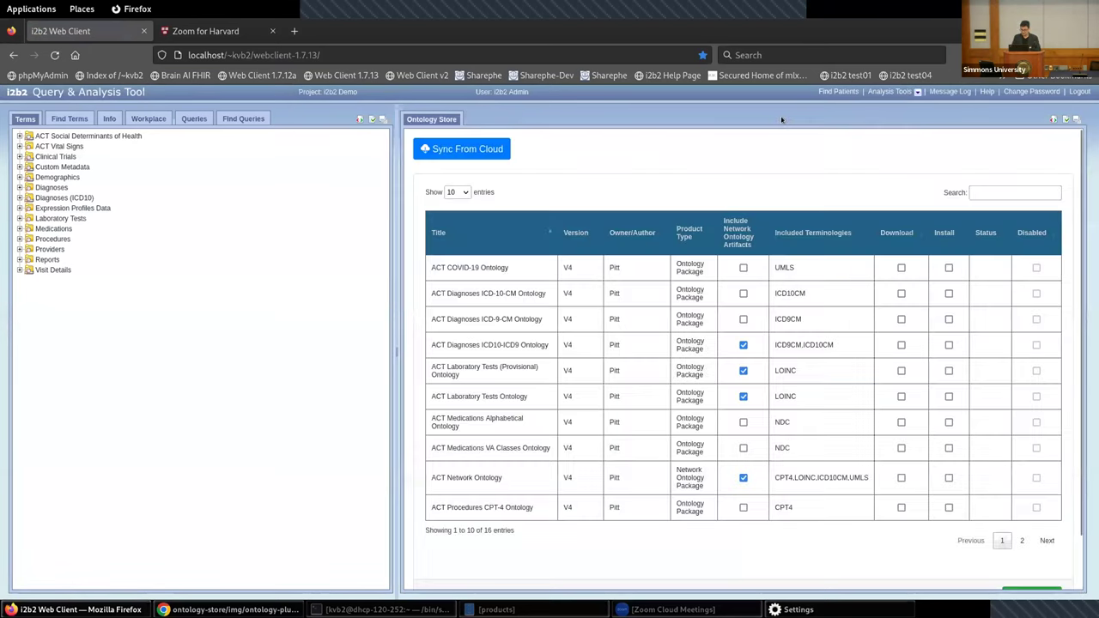
left_click(1020, 540)
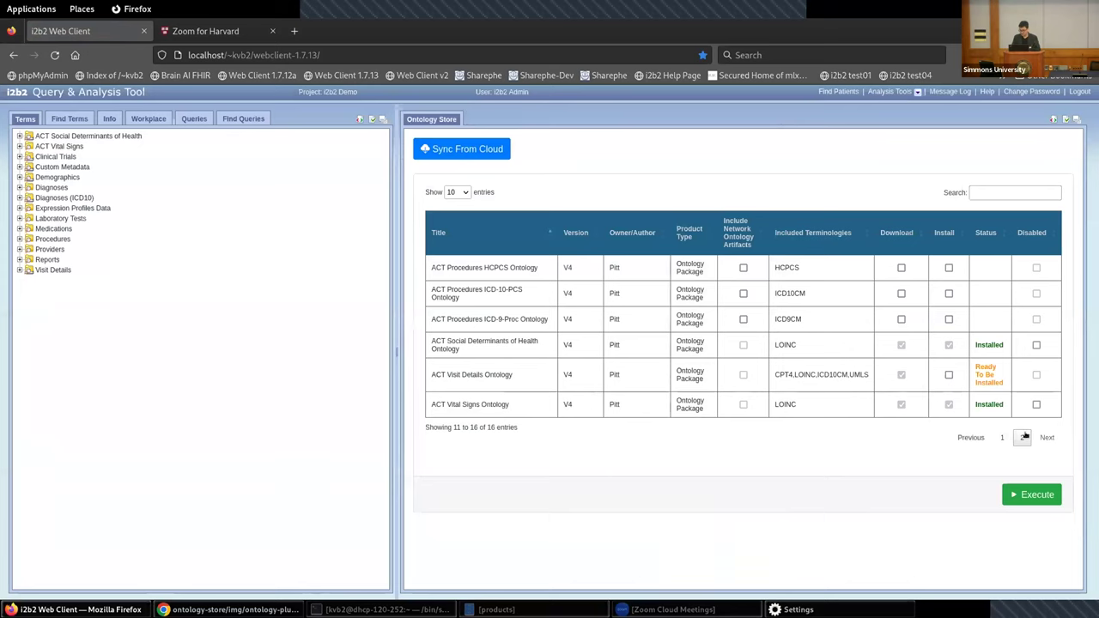
left_click(1036, 344)
left_click(1029, 494)
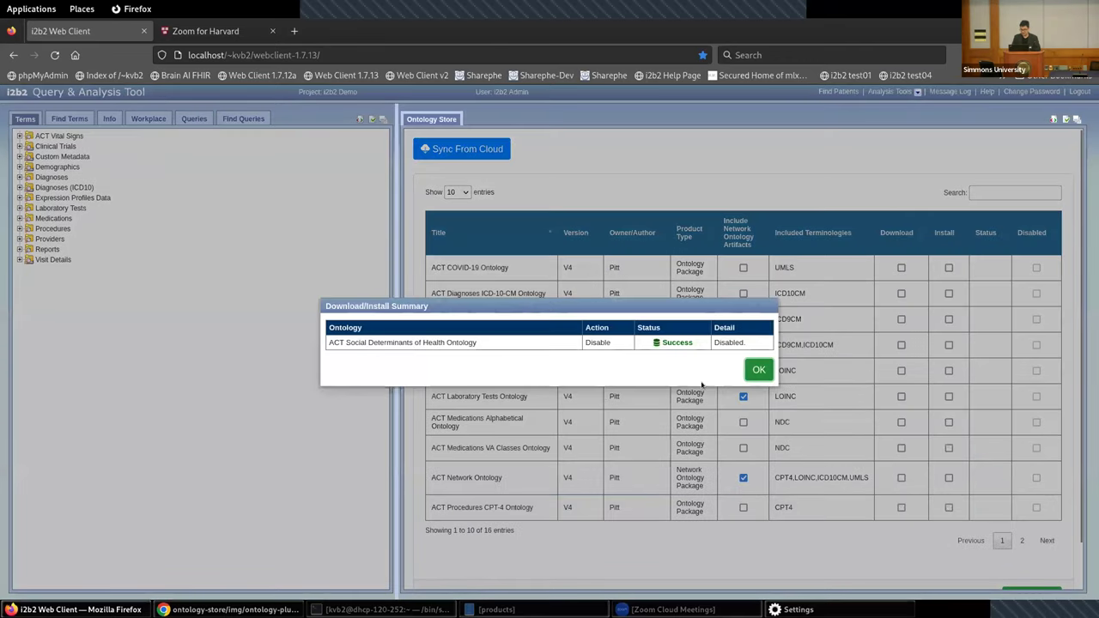
left_click(759, 369)
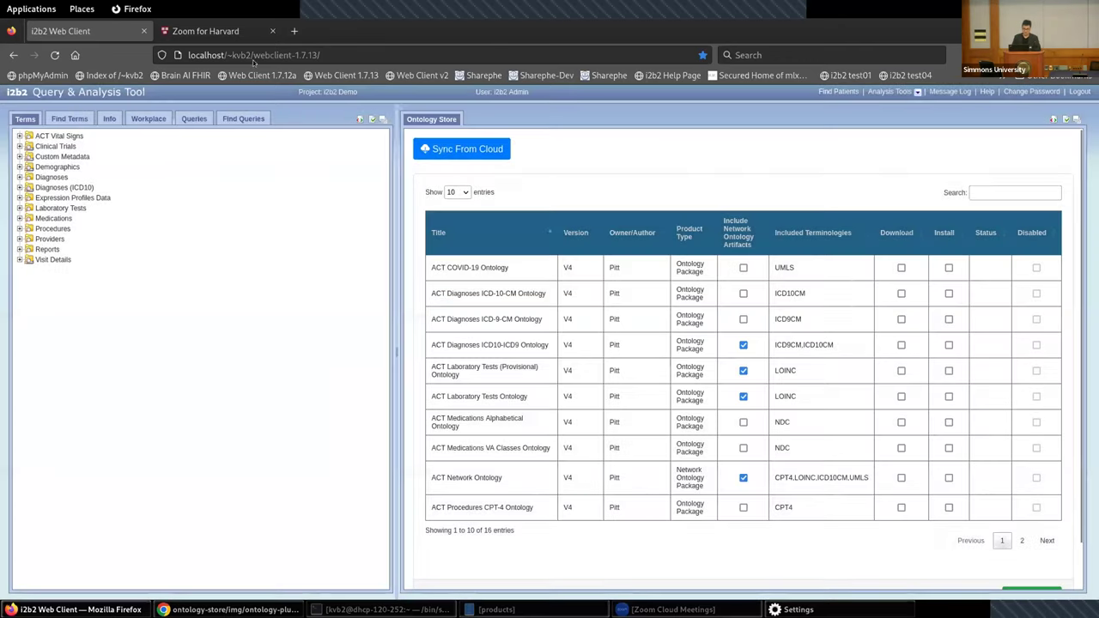
Open Web Client 1.7.13 in a new browser tab and sign in with the demo account to check its terms
left_click(292, 31)
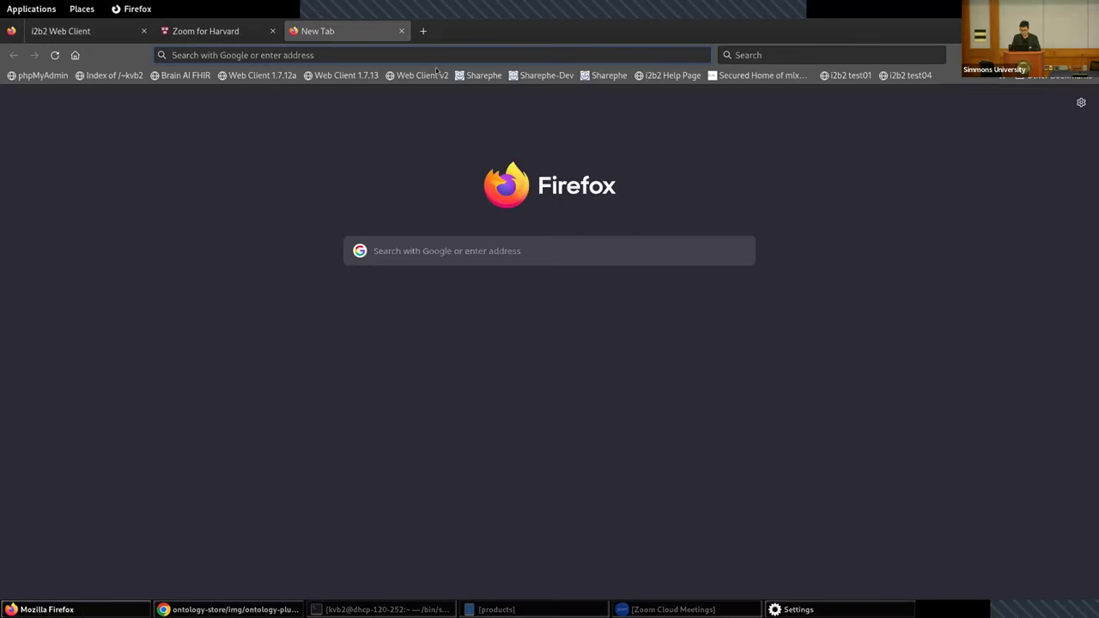
left_click(343, 75)
left_click(572, 392)
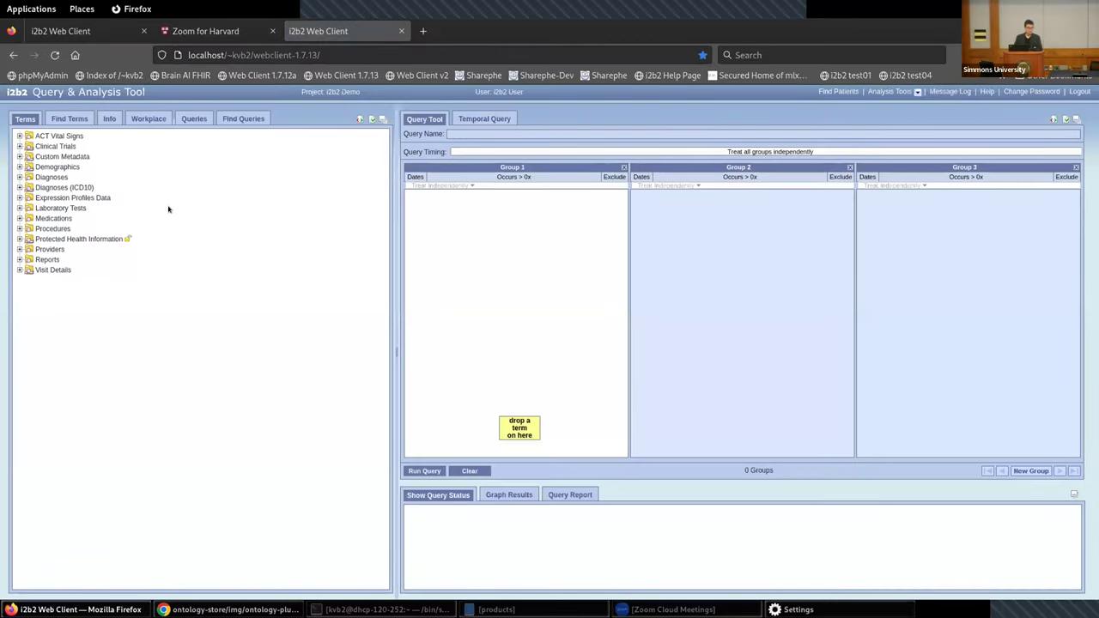
Return to the admin session's Ontology Store and install the already downloaded ACT Visit Details Ontology
left_click(86, 31)
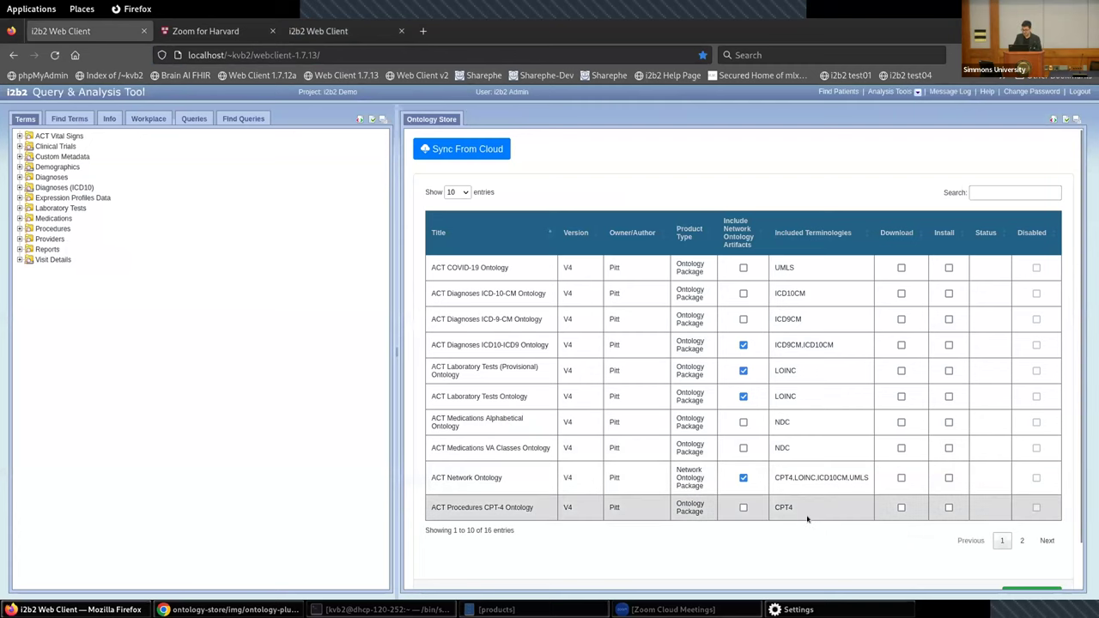
left_click(1021, 541)
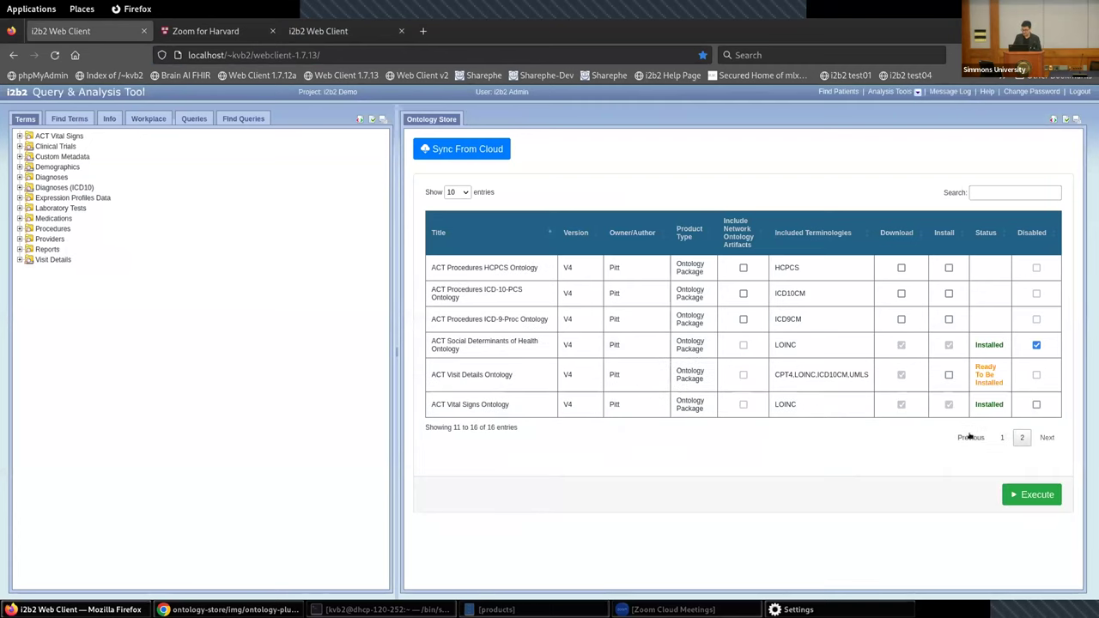
left_click(948, 375)
left_click(1030, 494)
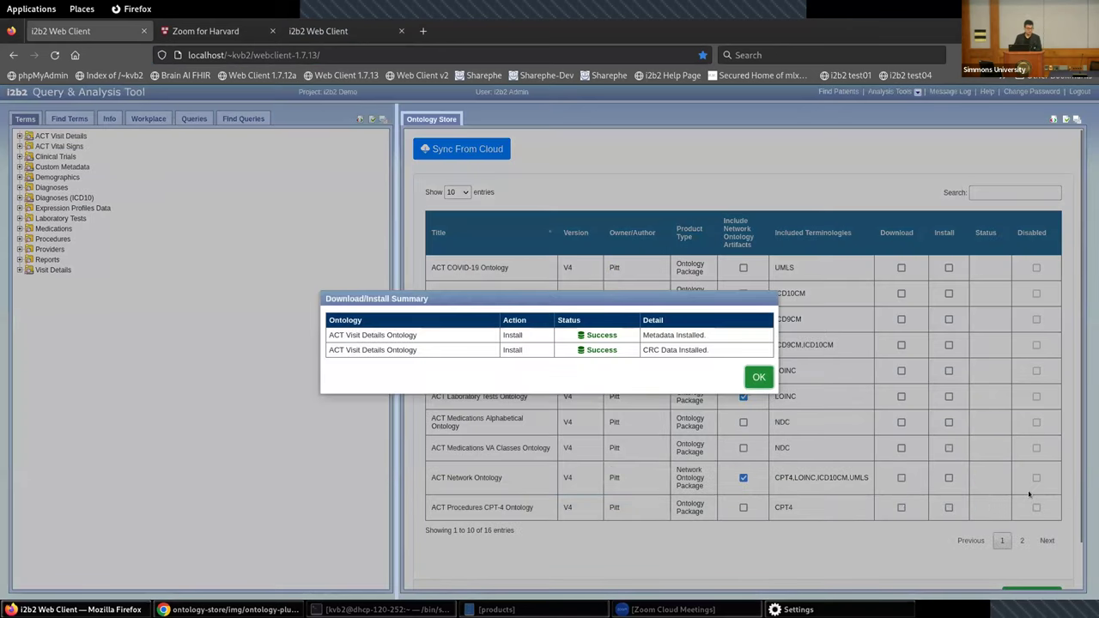
left_click(748, 377)
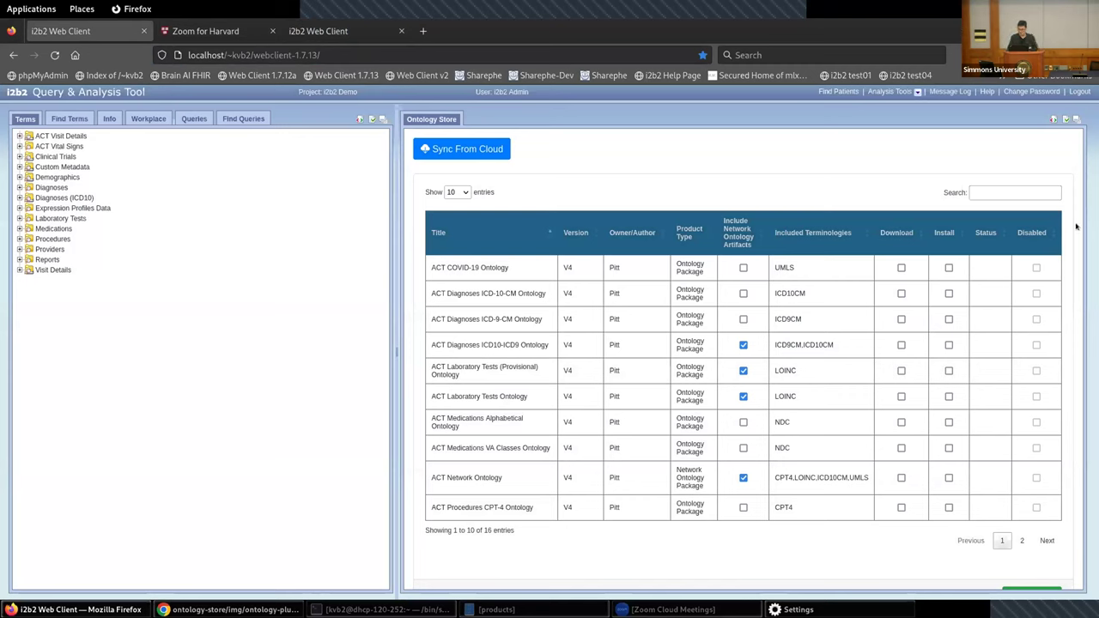
Log out of the i2b2 admin session
left_click(1077, 92)
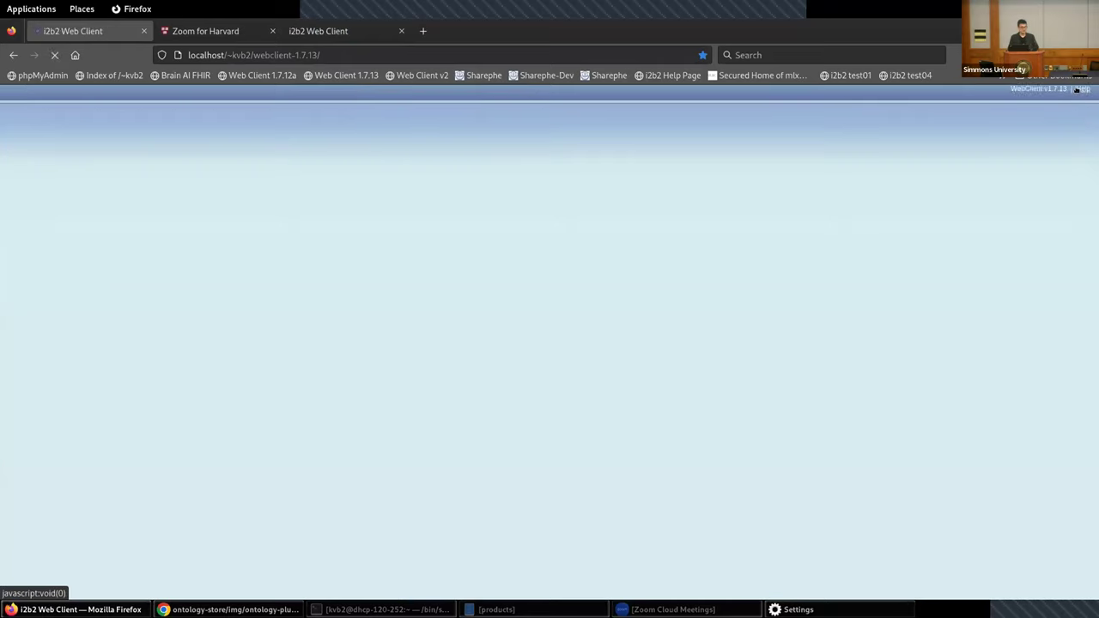
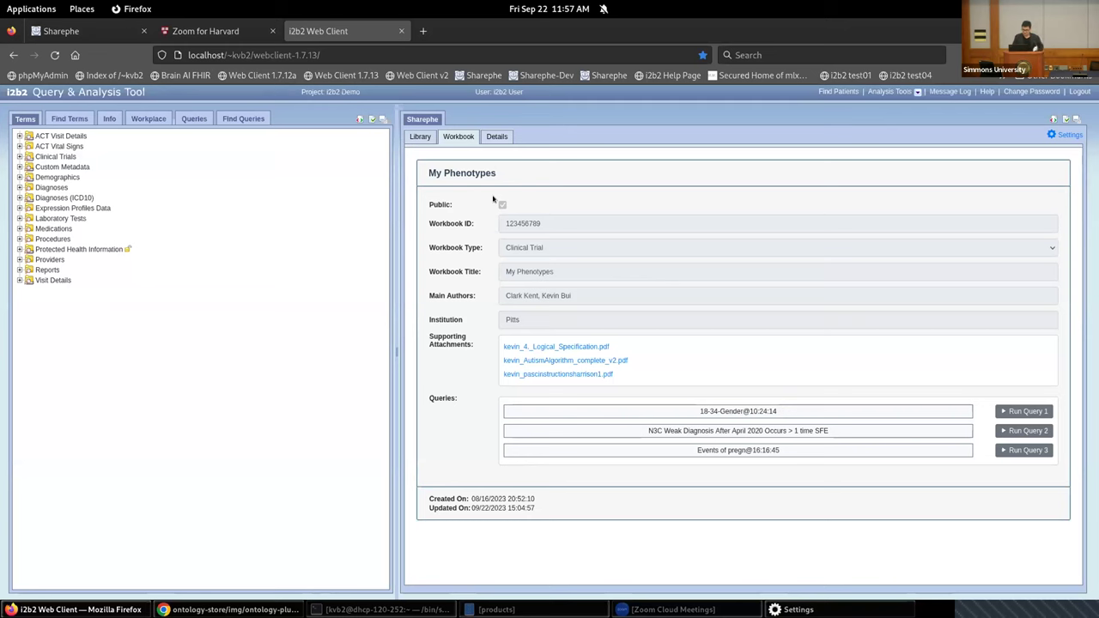
Open the My Phenotypes workbook from the Sharephe library and preview its attached Logical Specification PDF
left_click(420, 137)
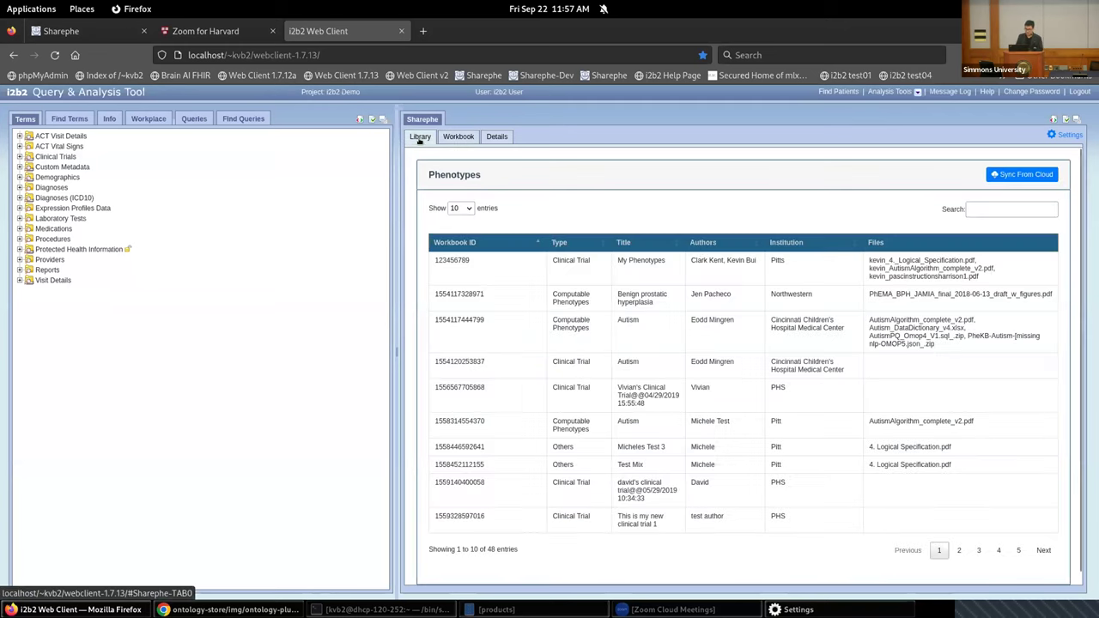
left_click(785, 280)
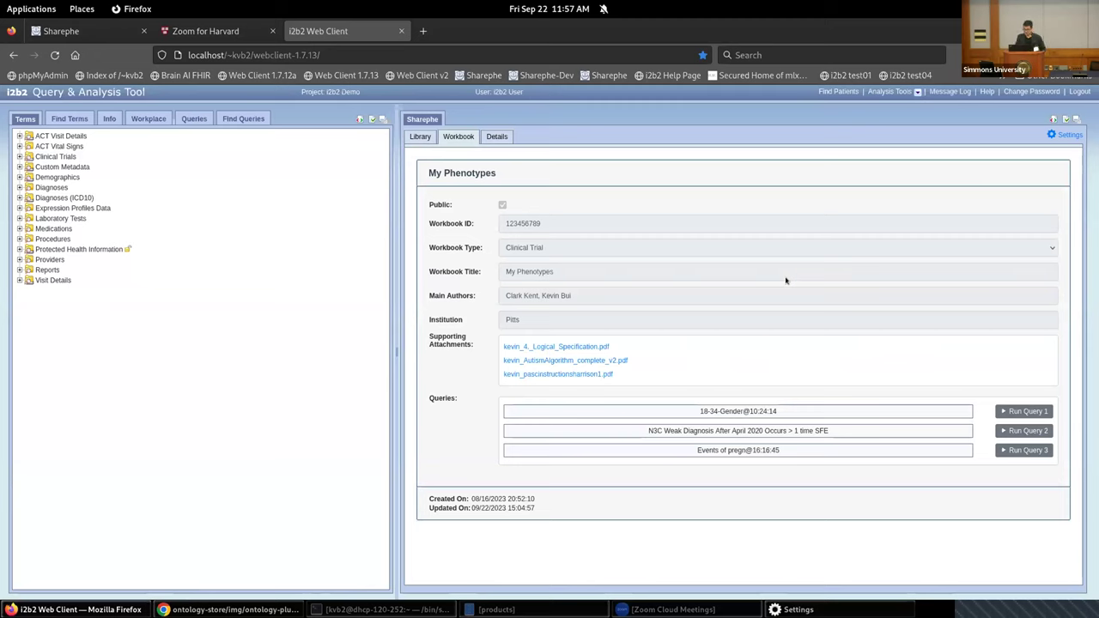
left_click(572, 346)
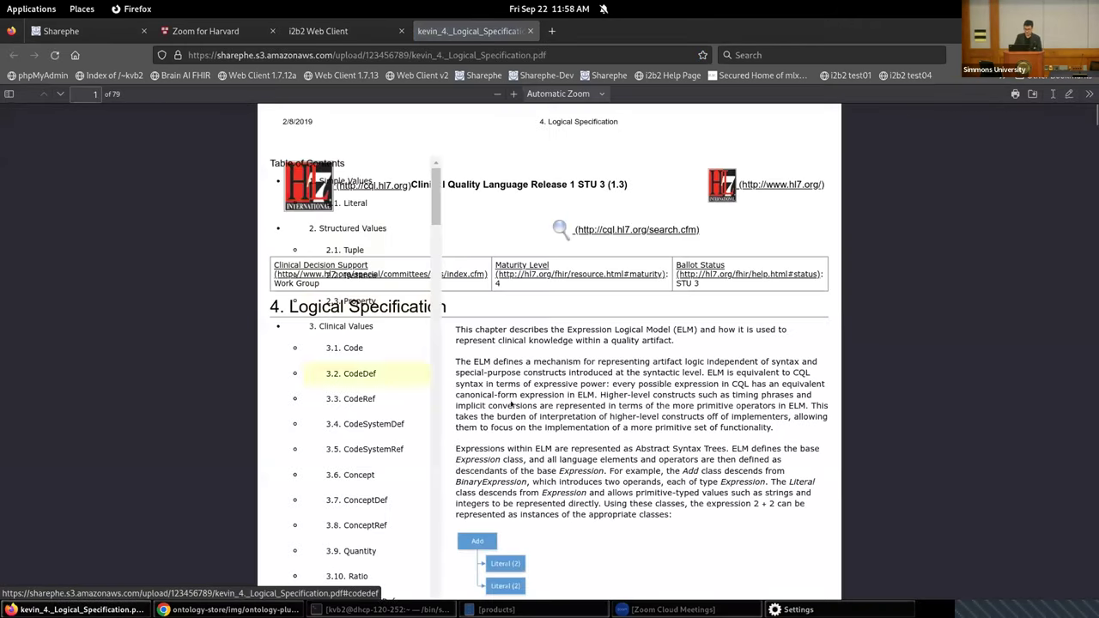
left_click(530, 31)
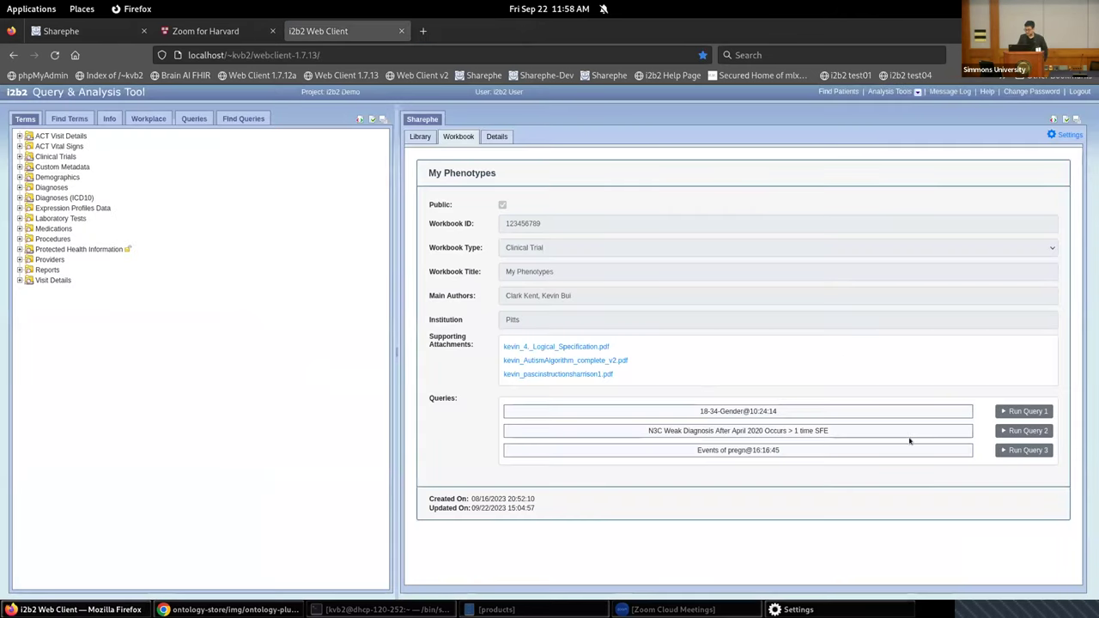
Run the workbook's 18-34-Gender@10:24:14 query, return to Sharephe, and review the code lists in the workbook's details
left_click(1007, 411)
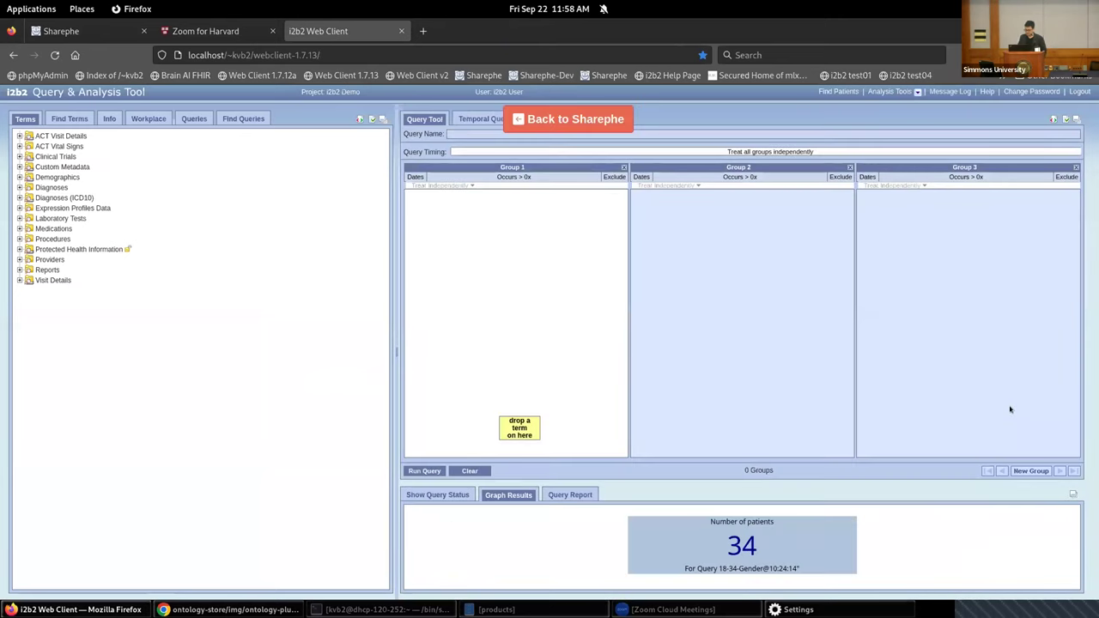
left_click(609, 119)
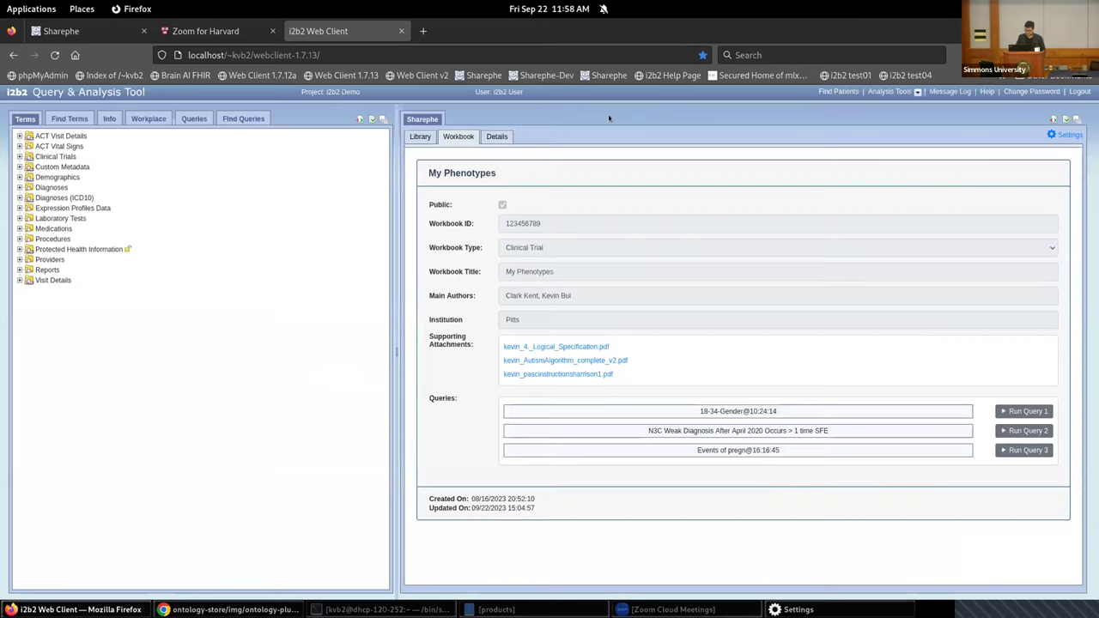
left_click(492, 135)
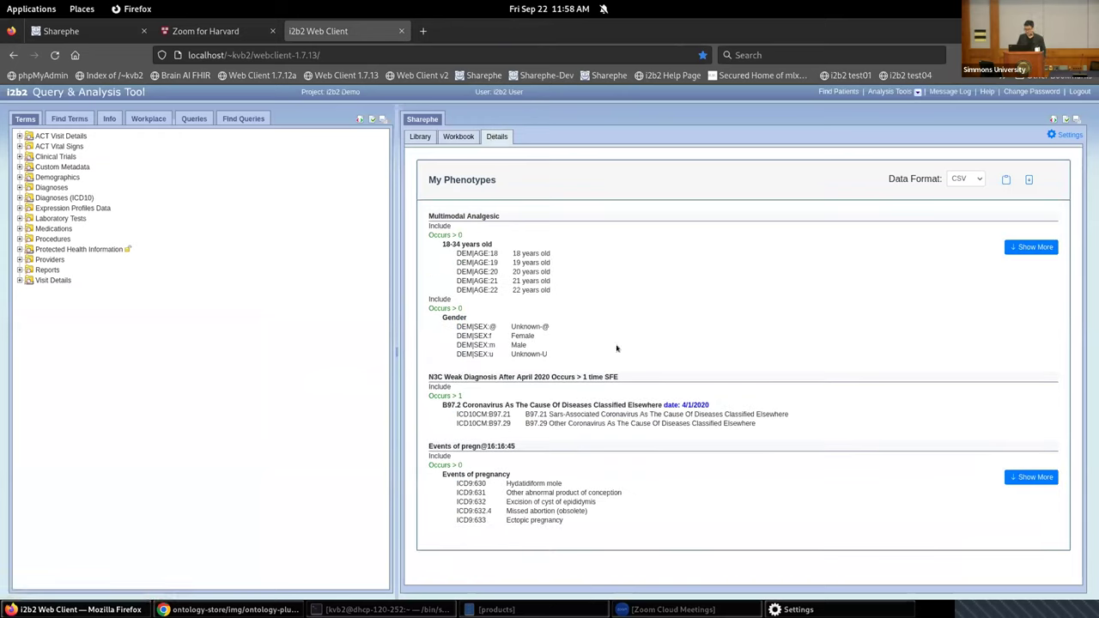
left_click(1024, 249)
left_click(1024, 248)
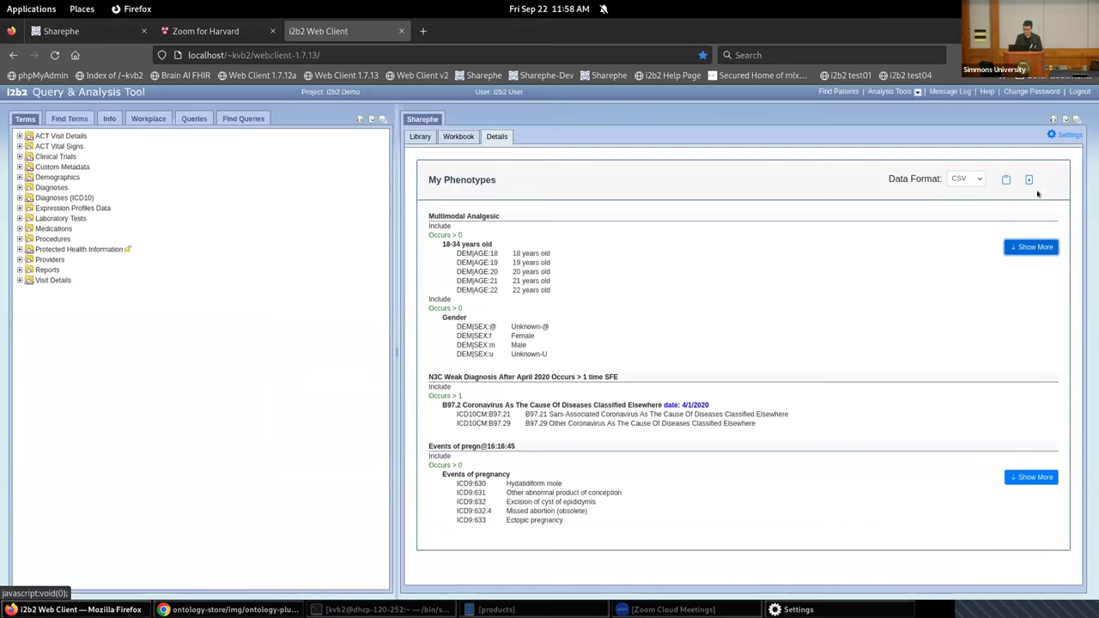
Open the Sharephe website in a new browser tab and browse to page 3 of its phenotype list
left_click(421, 31)
left_click(464, 75)
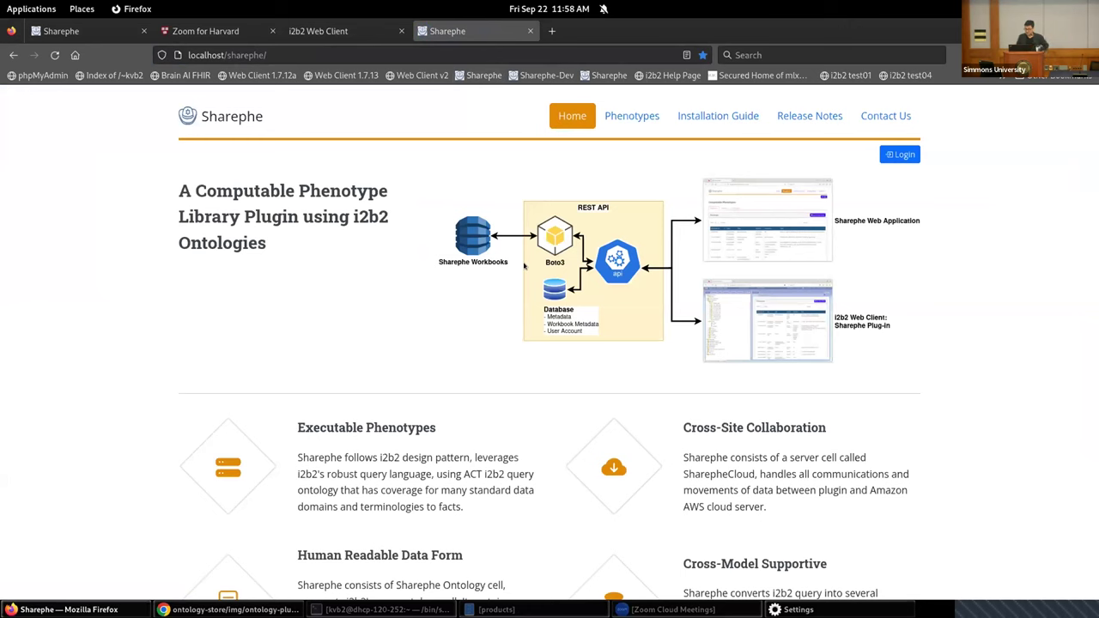
left_click(632, 117)
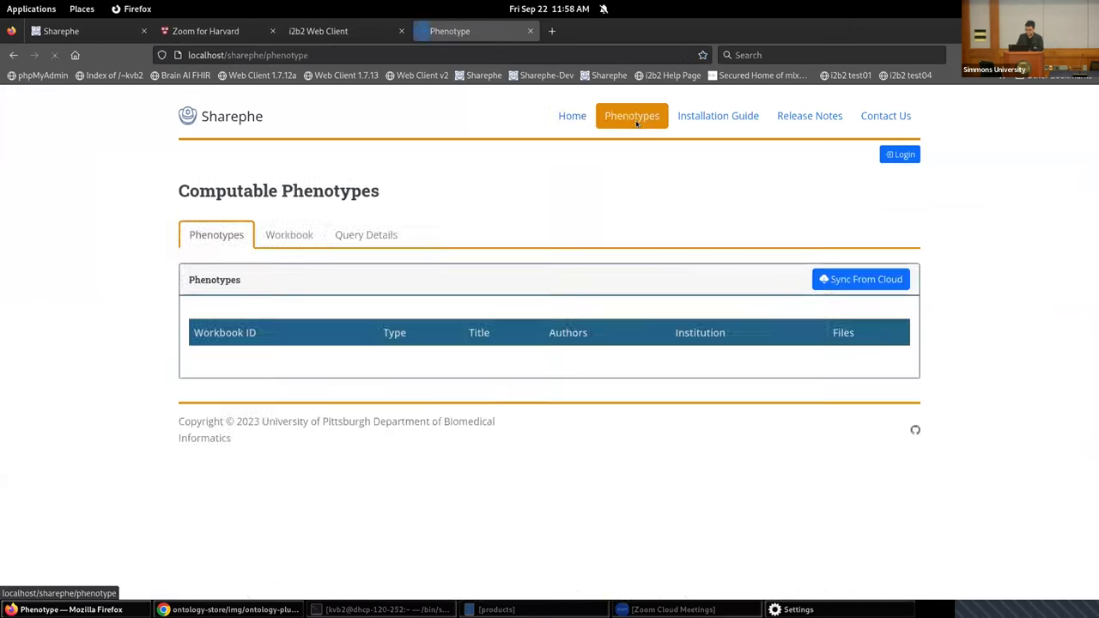
scroll(663, 361, "down", 5)
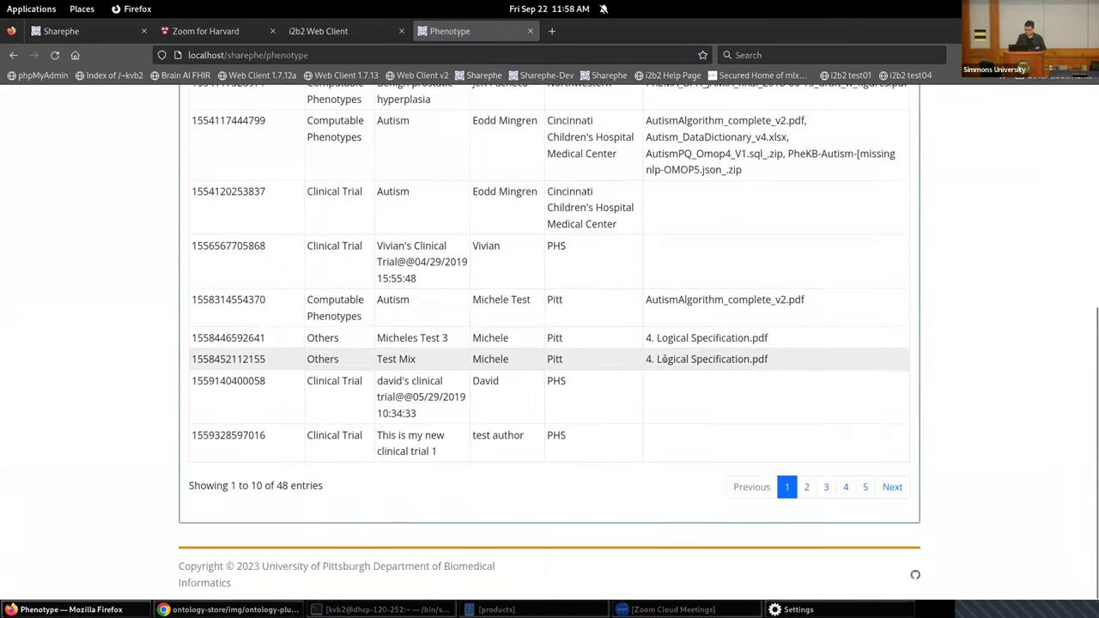
left_click(826, 487)
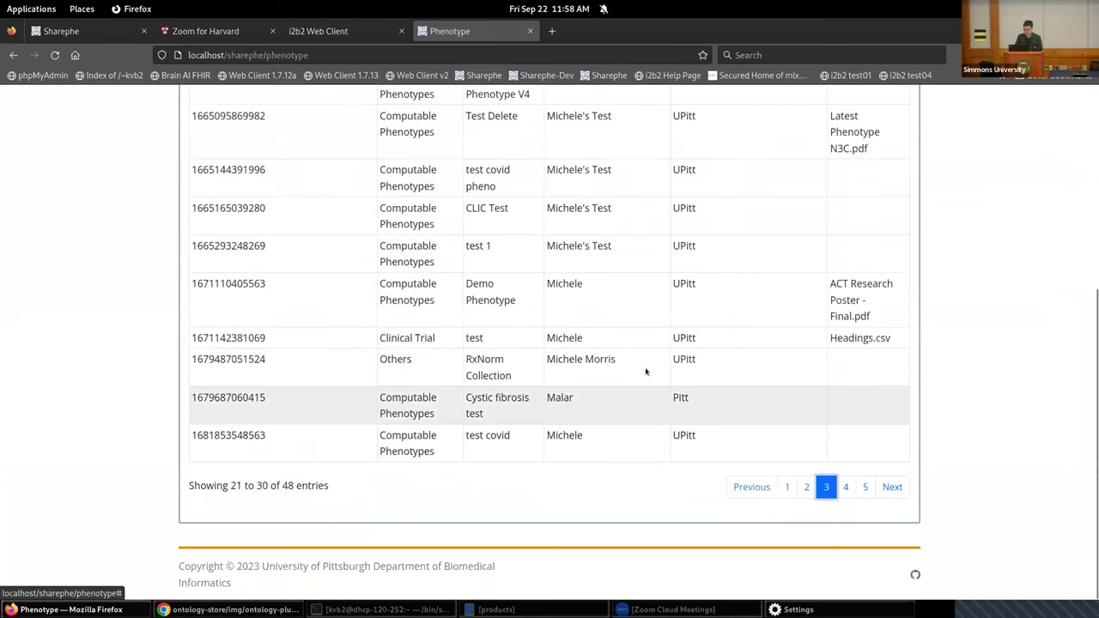
Open the N3C COVID Phenotype V4 workbook and view its query details
scroll(643, 363, "up", 5)
left_click(584, 383)
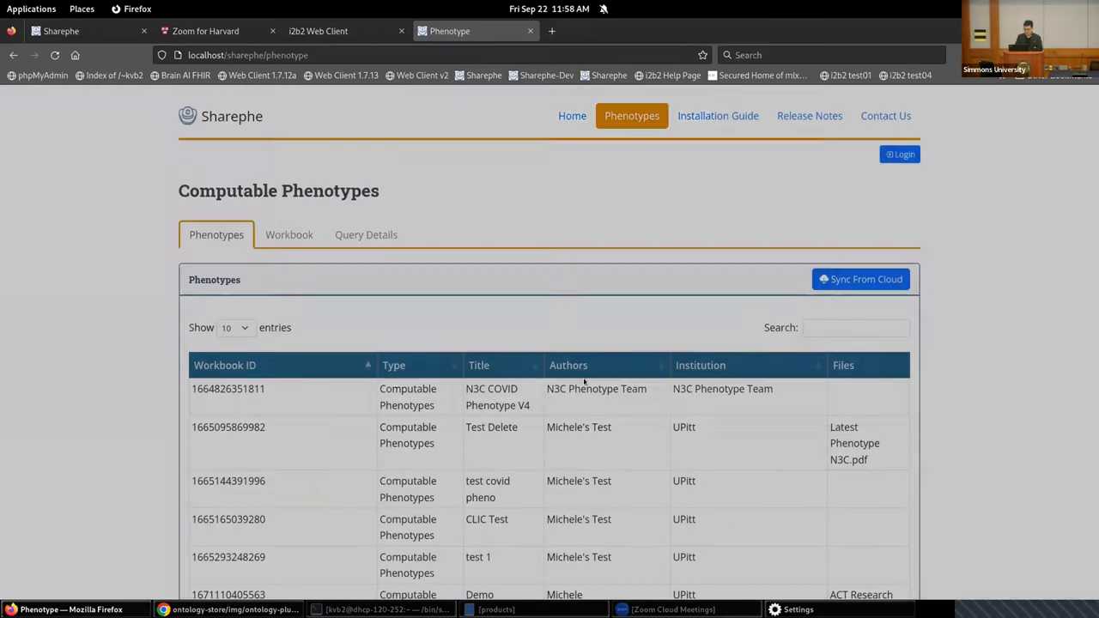
scroll(583, 383, "down", 2)
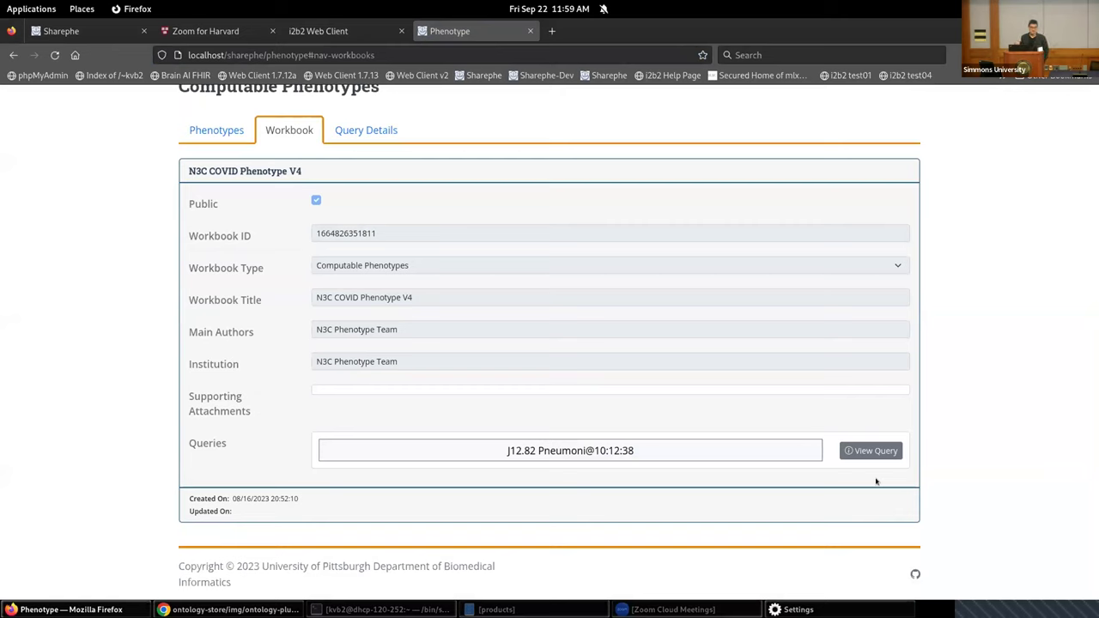
left_click(381, 129)
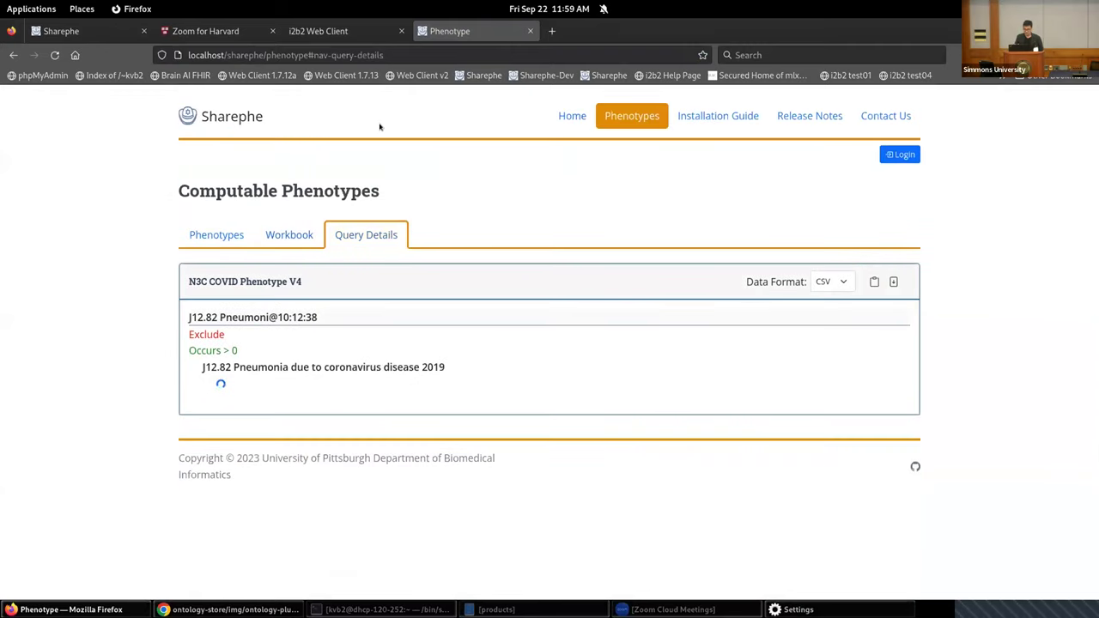
Return to the phenotype list and log in to Sharephe through Globus with the University of Pittsburgh organizational login
left_click(217, 235)
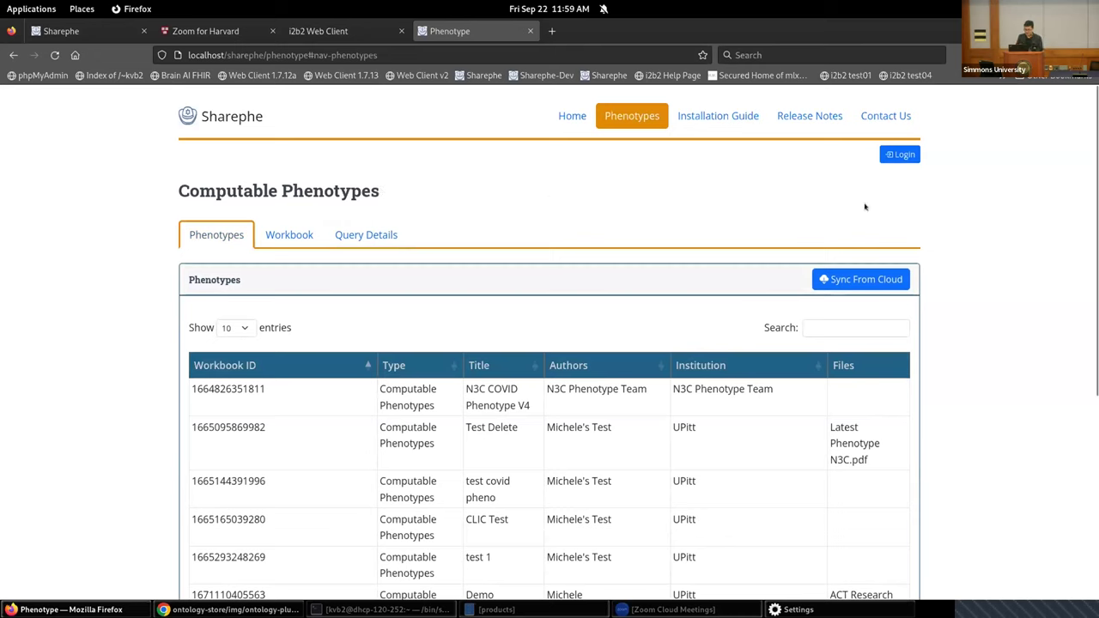
left_click(912, 148)
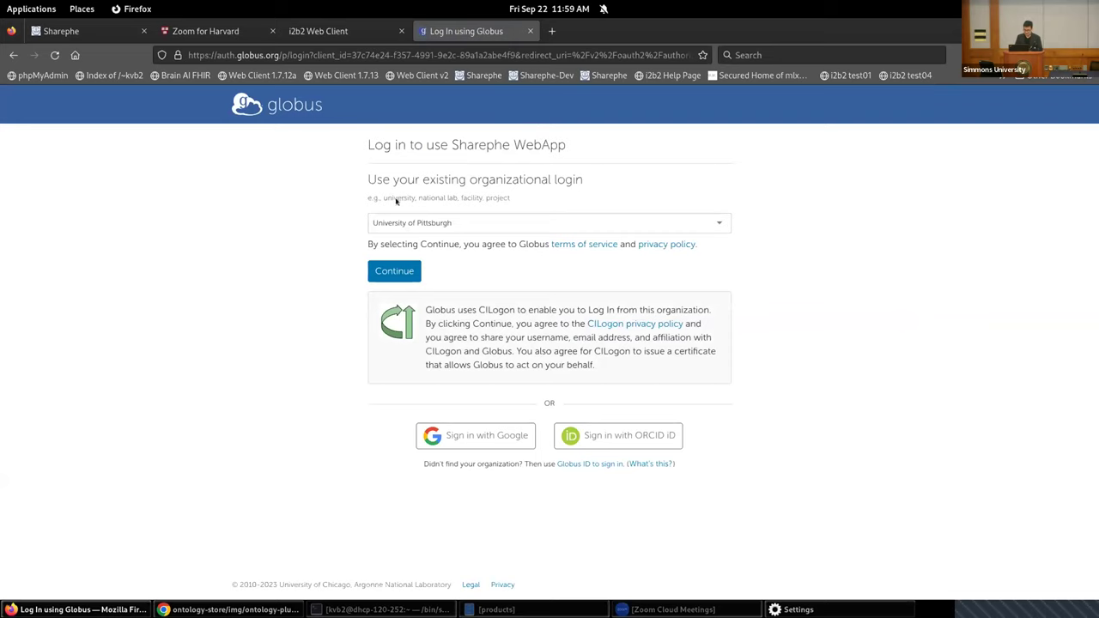
left_click(383, 269)
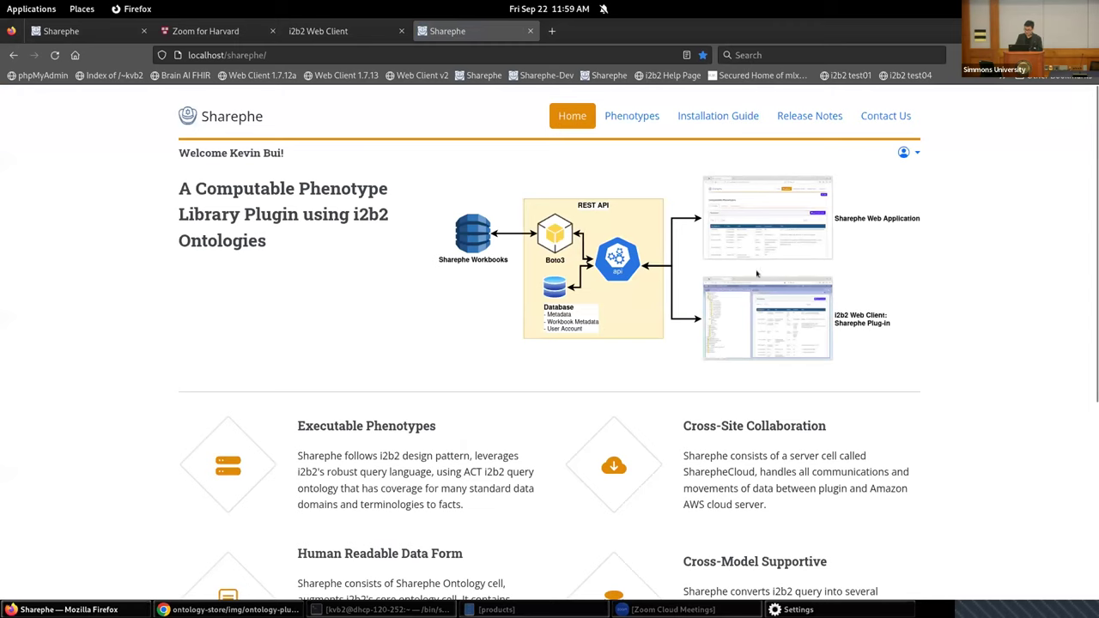
Open the Sharephe user profile and copy the account's API key
left_click(903, 152)
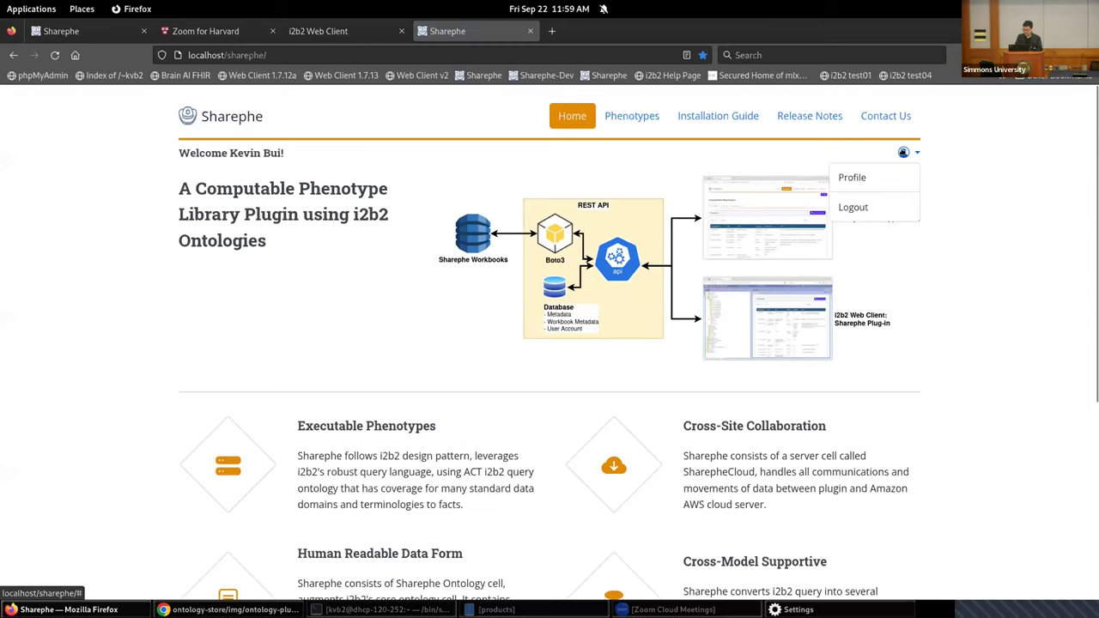
left_click(886, 177)
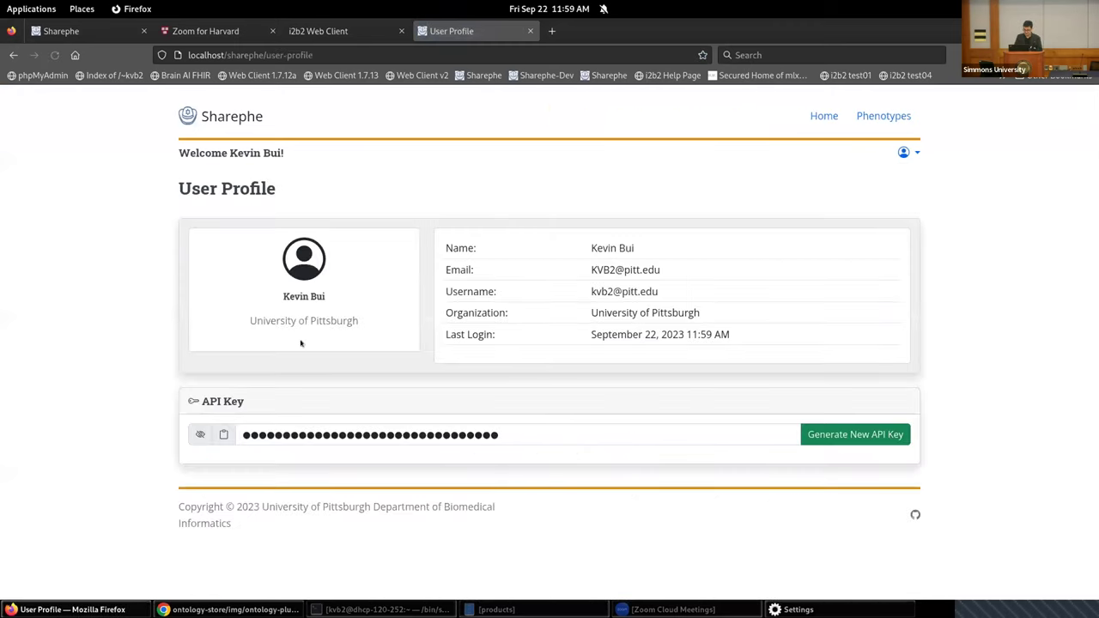
left_click(198, 434)
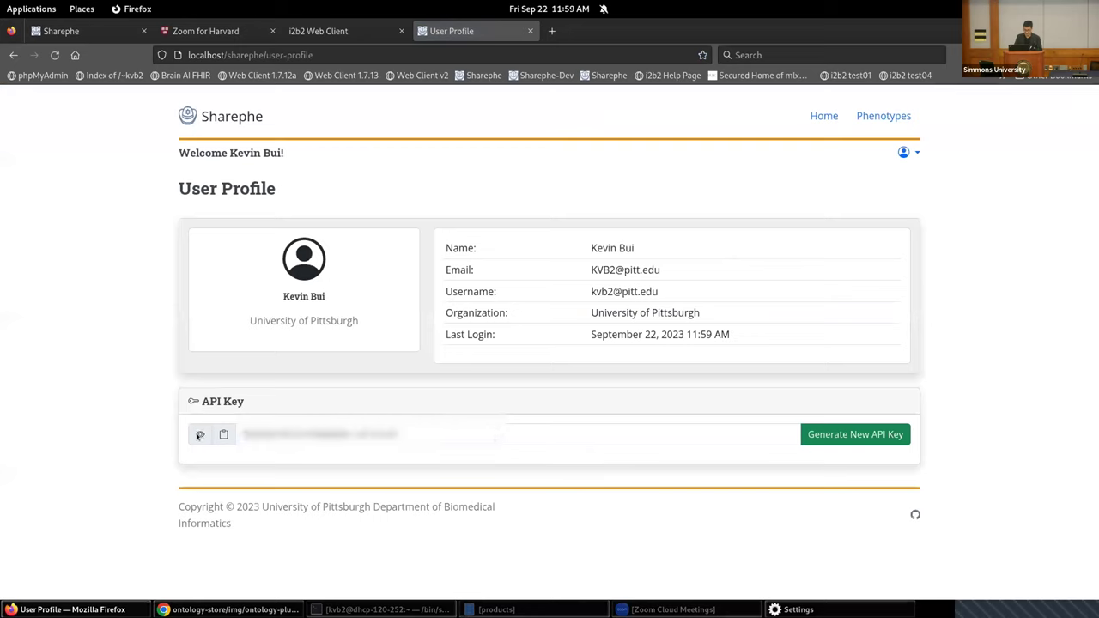
left_click(223, 434)
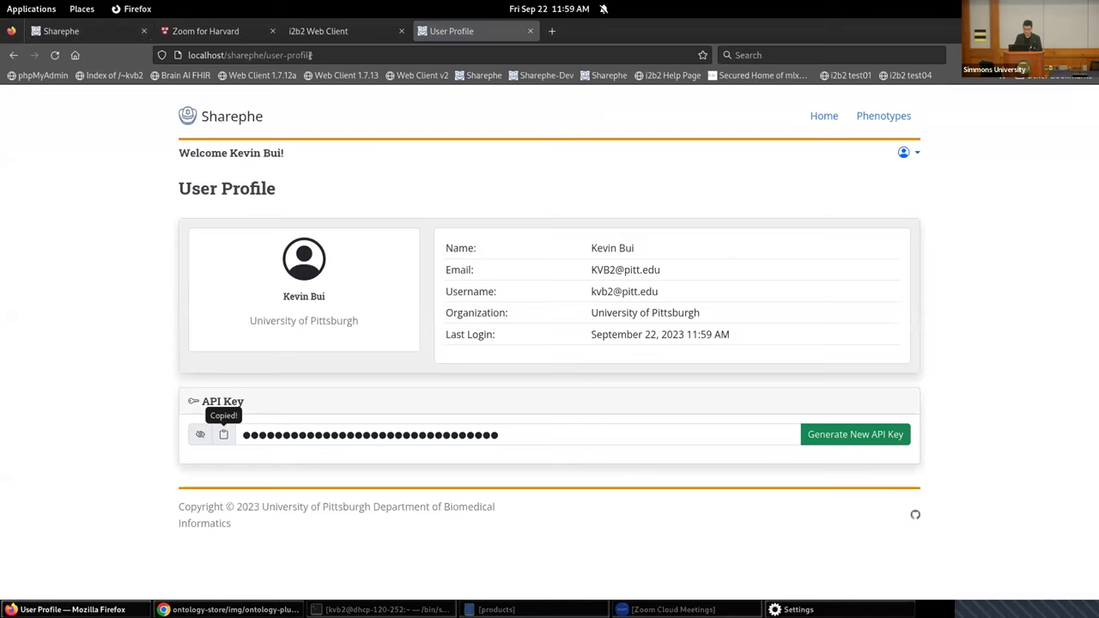
Return to the i2b2 Web Client and open the My Phenotypes workbook from the Sharephe library
left_click(324, 34)
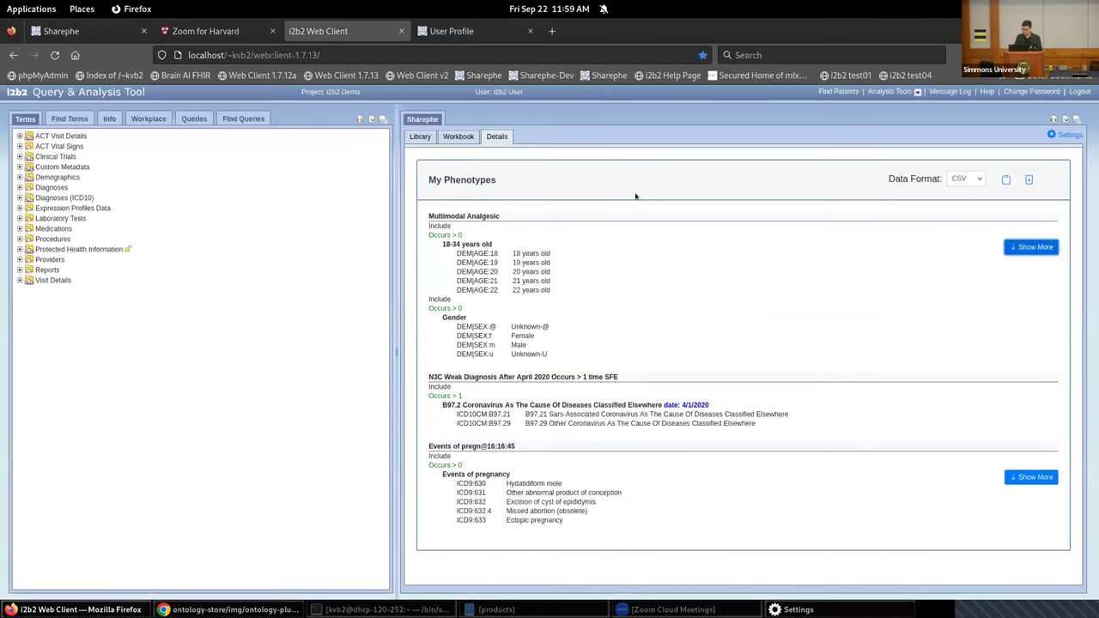
left_click(455, 136)
left_click(420, 136)
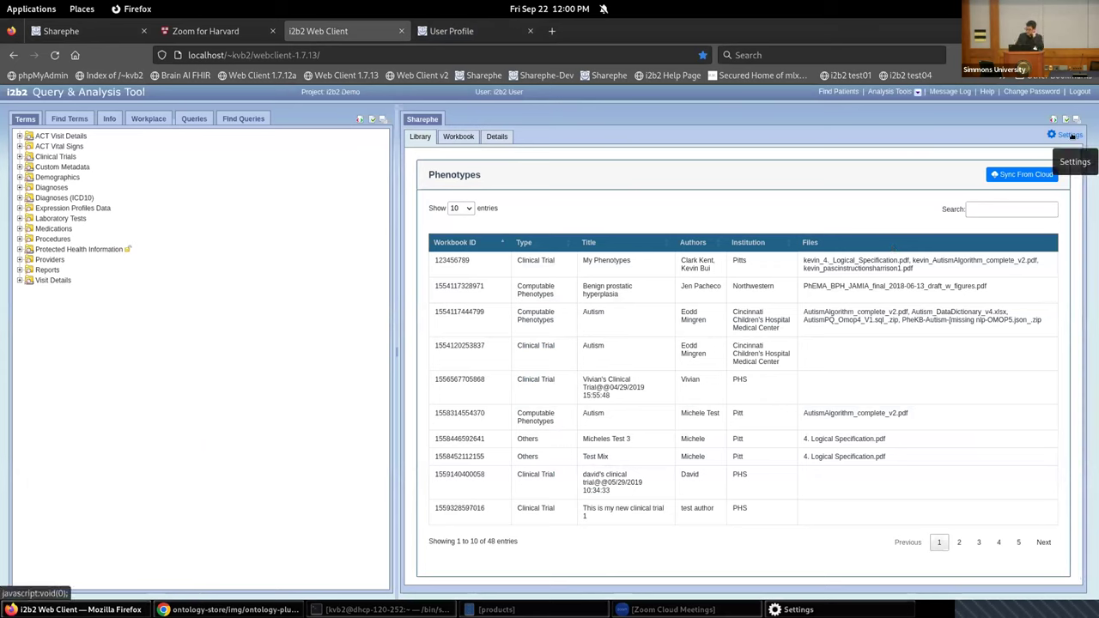
left_click(903, 259)
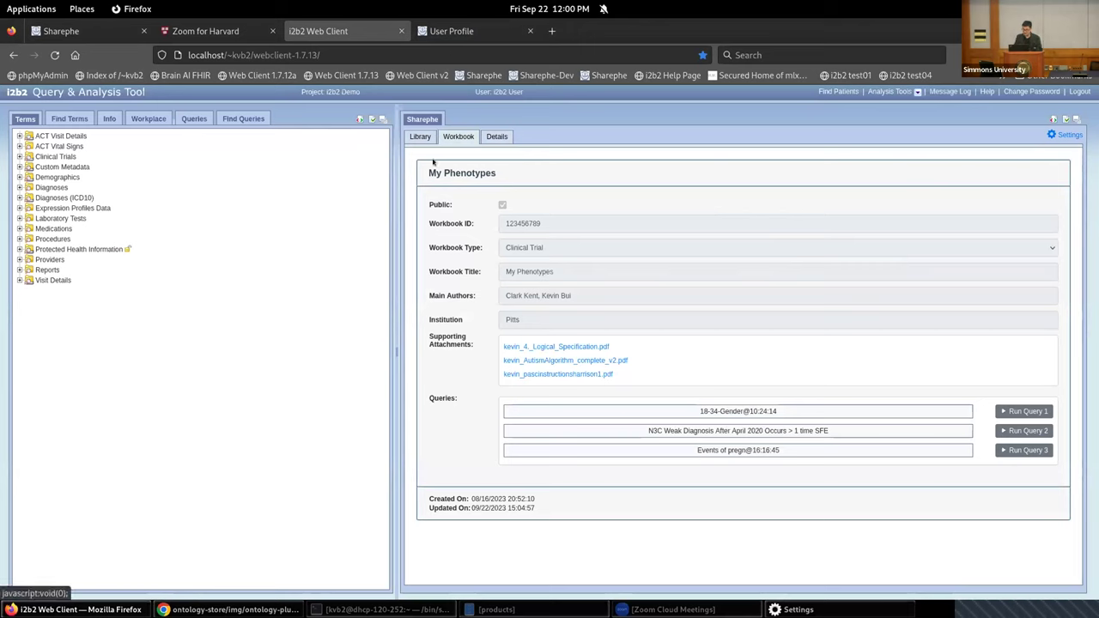
Filter the Sharephe library by the first three letters of the author's first name
left_click(421, 137)
left_click(995, 208)
type("kev")
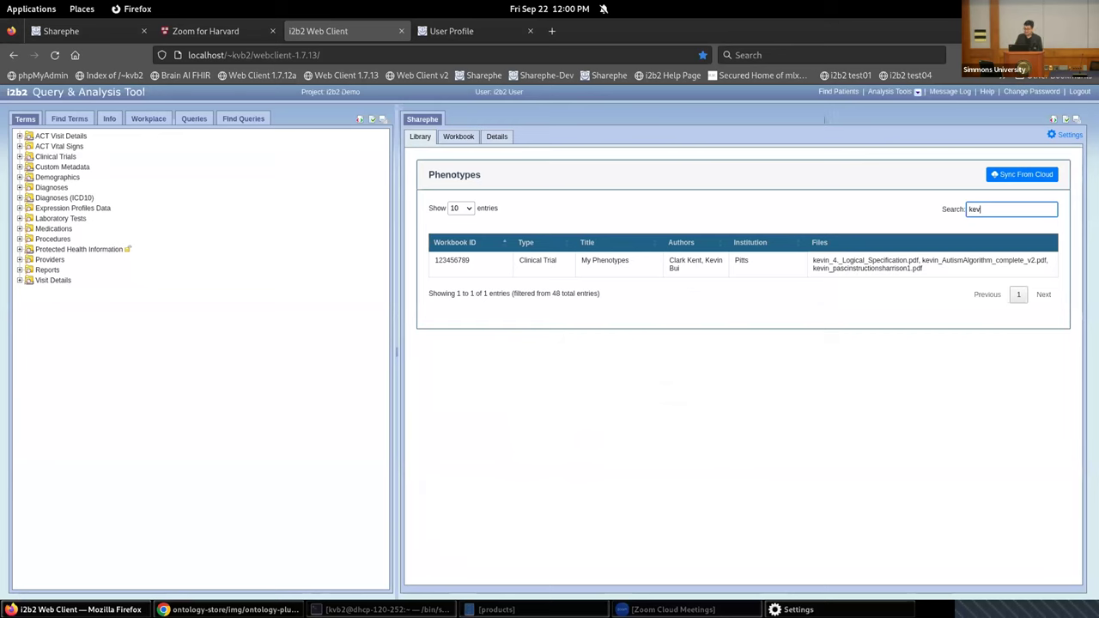
Paste the copied API key into the Sharephe plugin settings and set it
left_click(1064, 135)
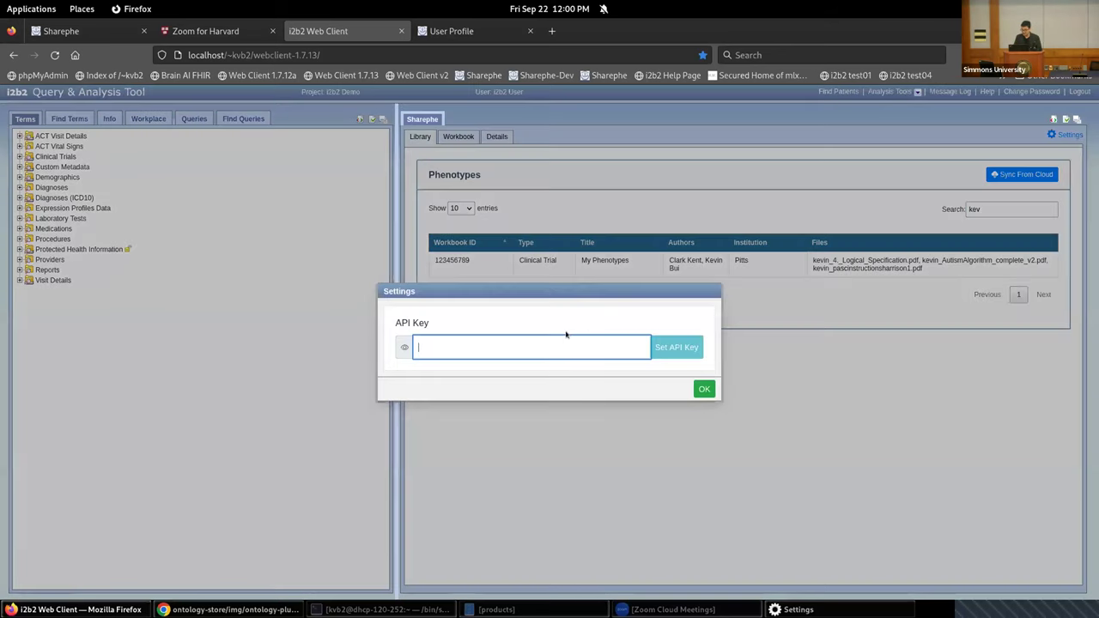
key("ctrl+v")
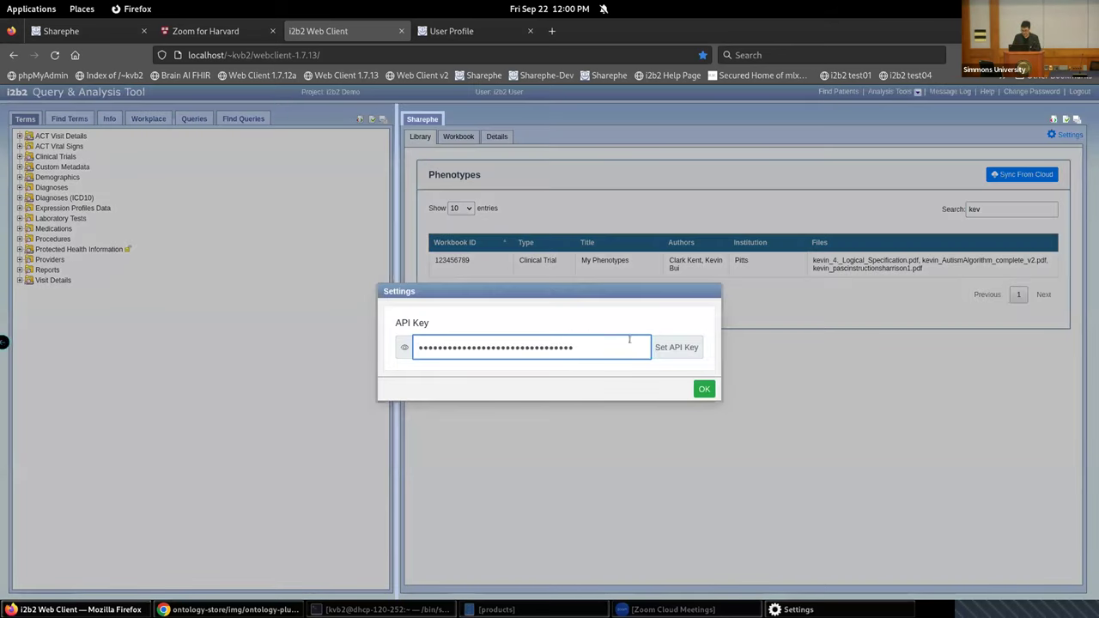
left_click(677, 349)
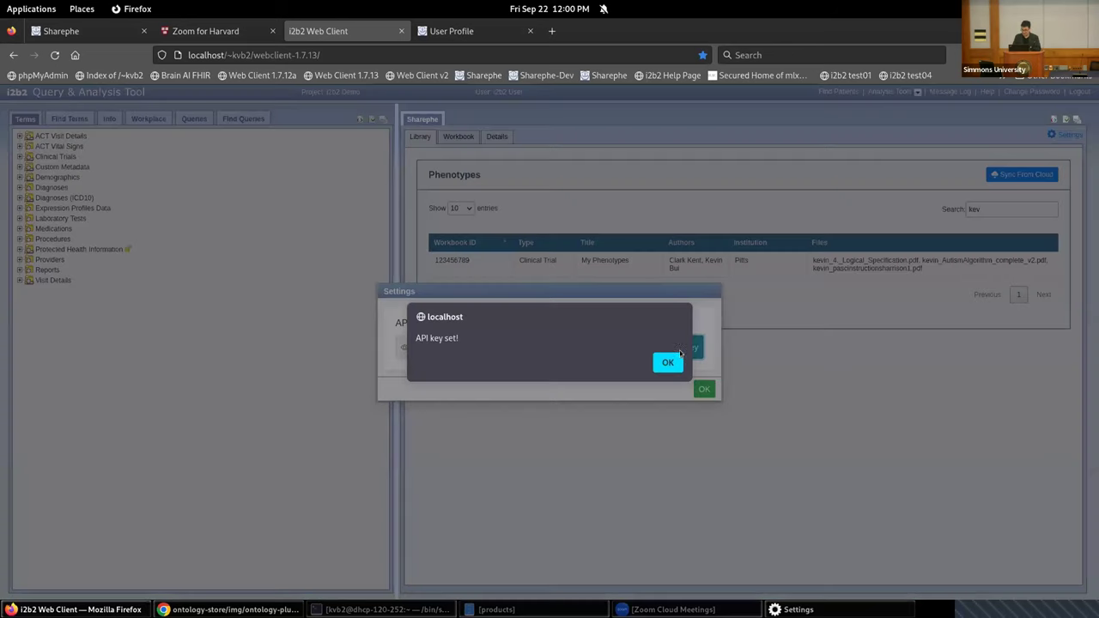
left_click(667, 362)
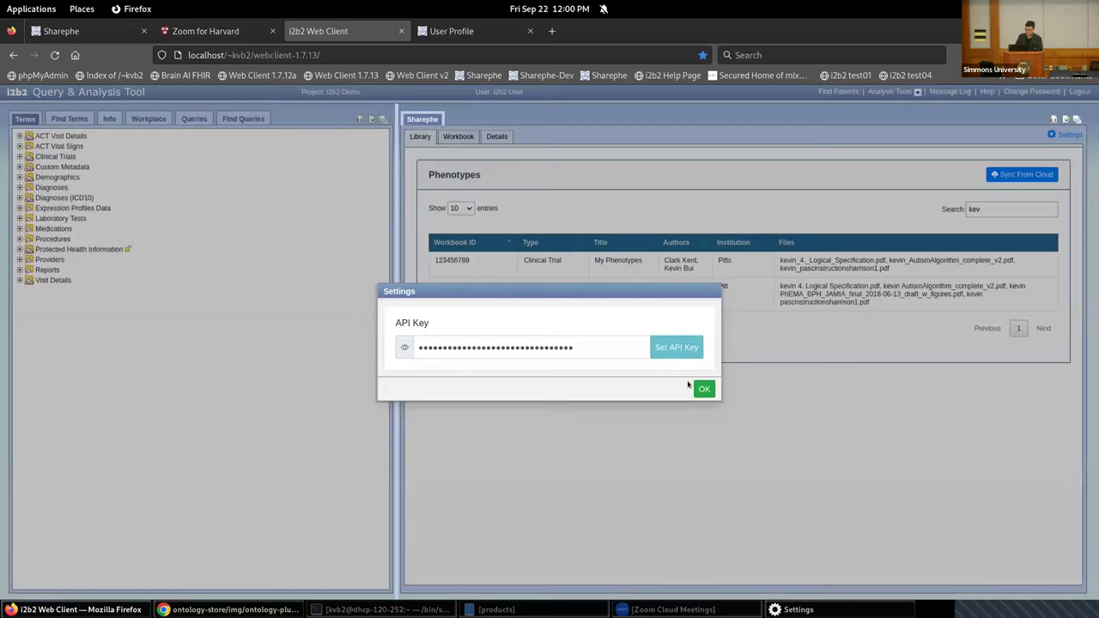
left_click(700, 390)
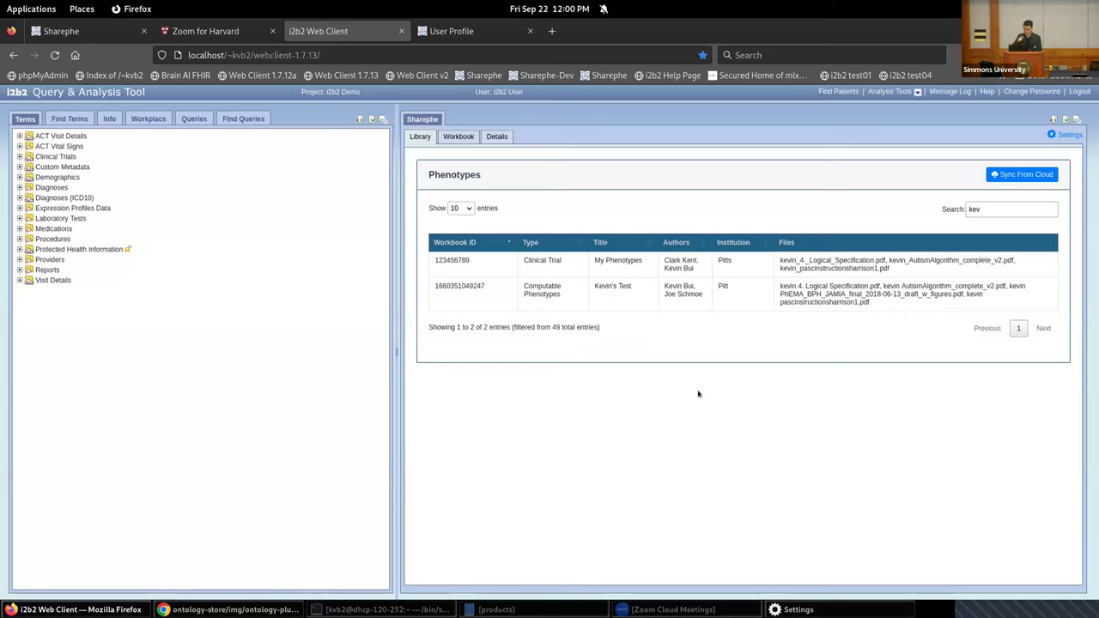
Open the author's private Computable Phenotypes test workbook from the filtered library and review its attachments and queries
left_click(879, 287)
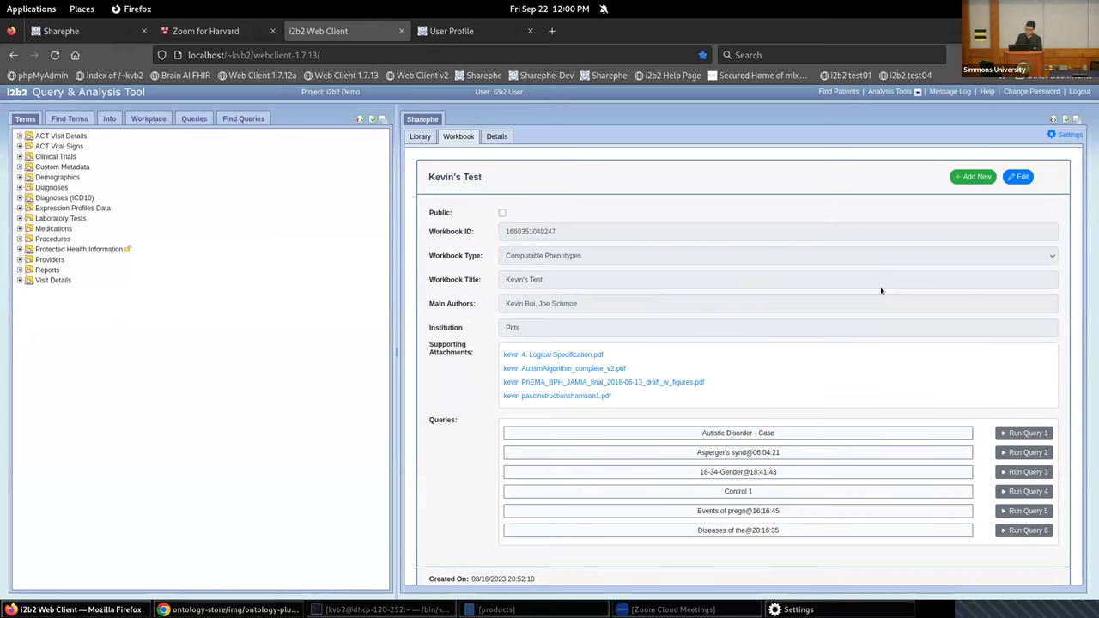
scroll(880, 290, "down", 1)
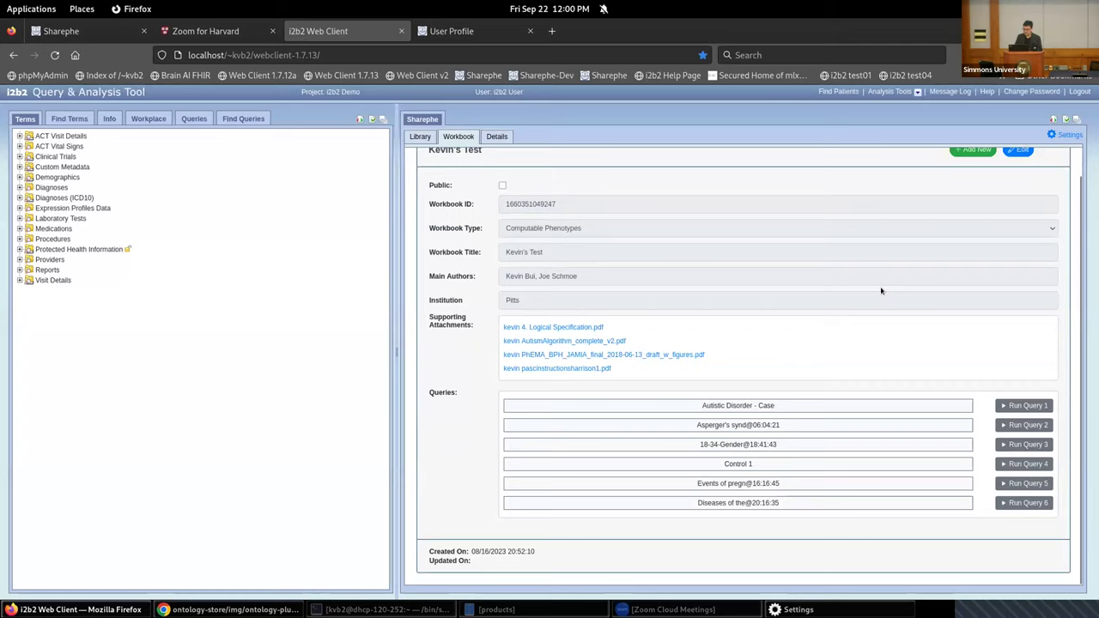
Go back to the filtered Sharephe library and open the My Phenotypes workbook
scroll(880, 290, "up", 1)
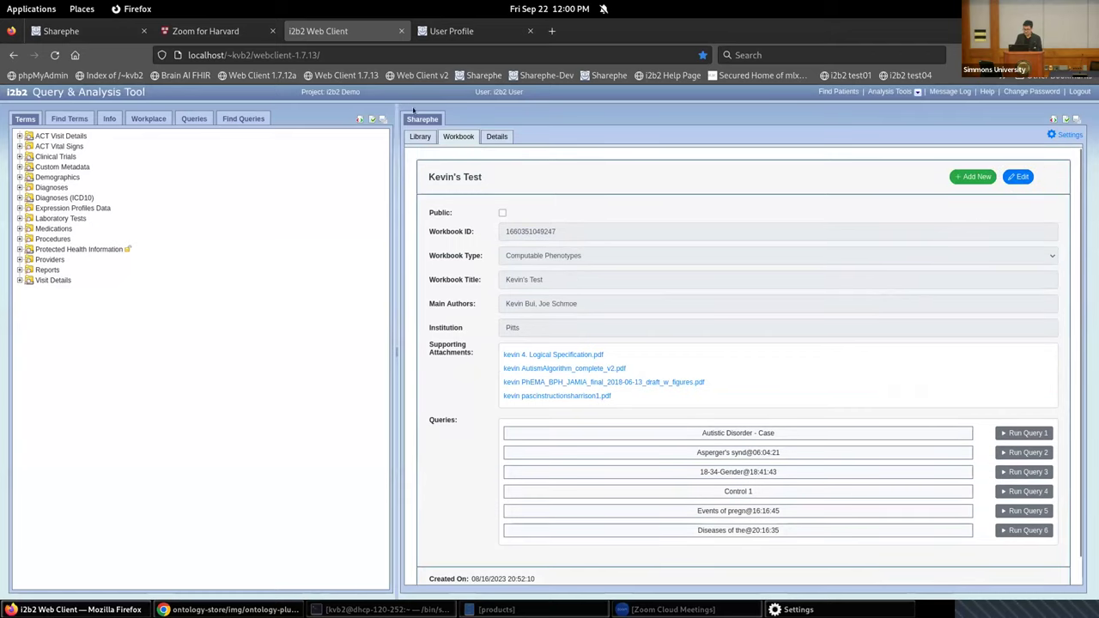
left_click(420, 136)
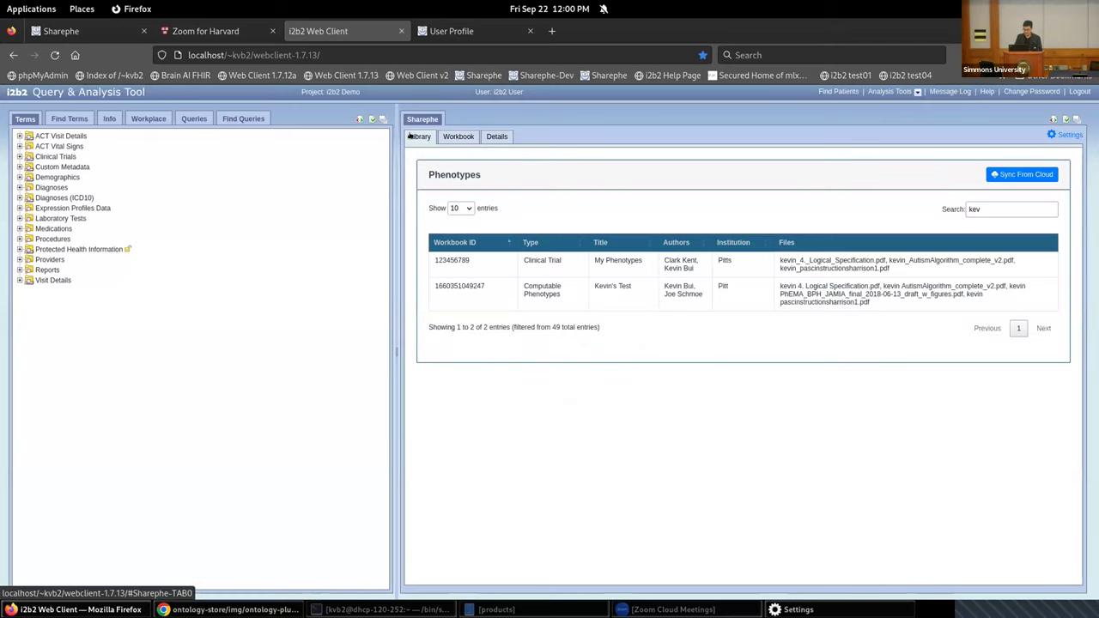
left_click(810, 267)
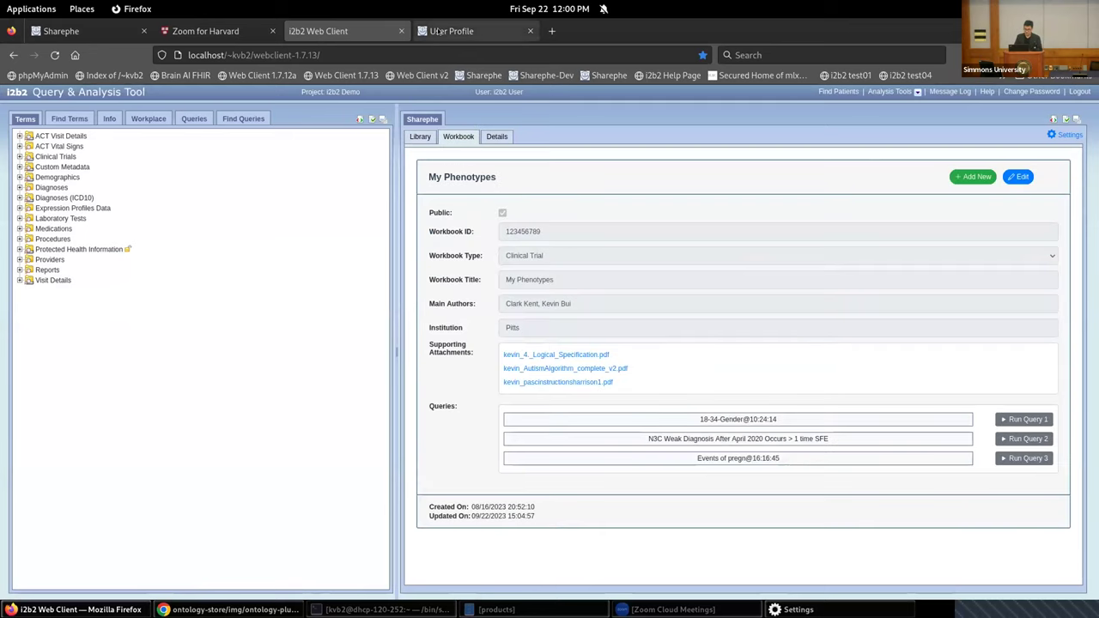
Switch to the logged-in Sharephe website, go to its phenotypes page and review the blank new workbook form
left_click(82, 31)
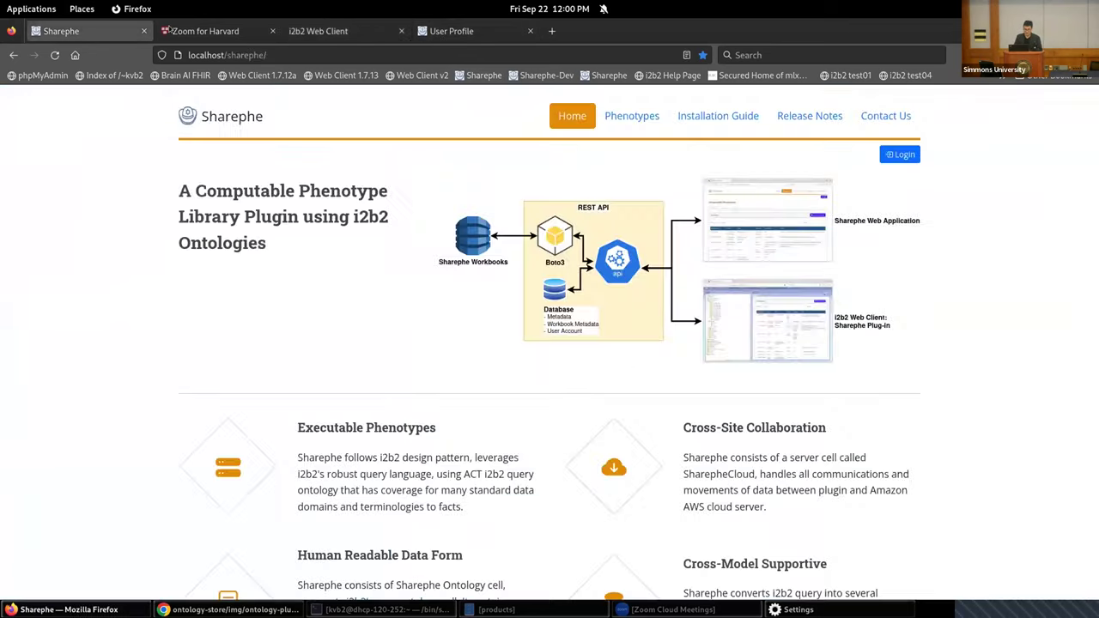
left_click(433, 25)
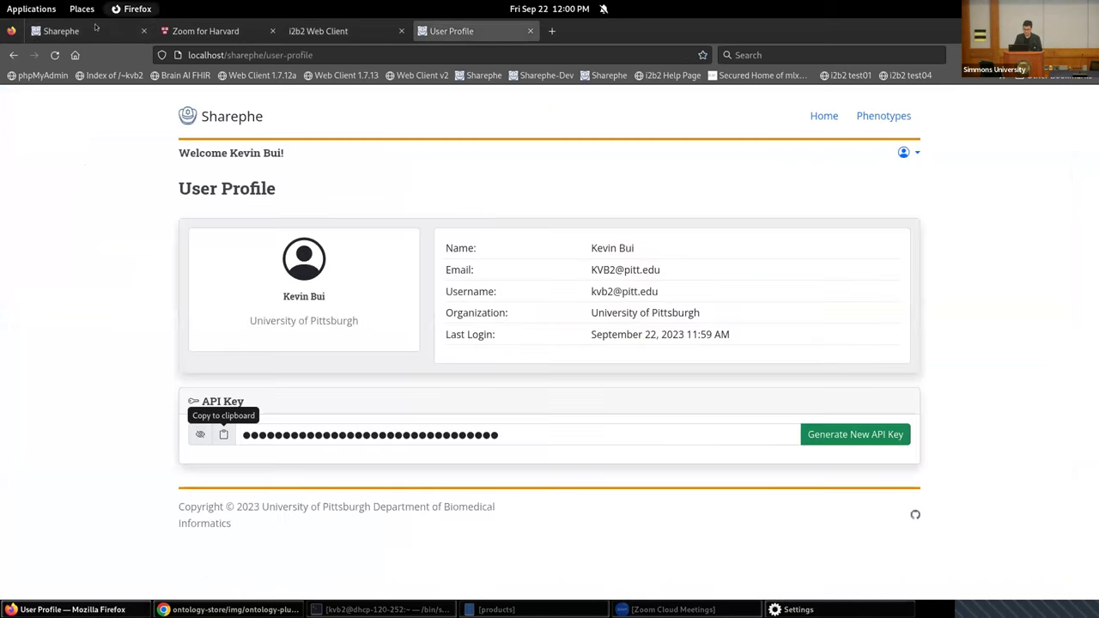
left_click(886, 115)
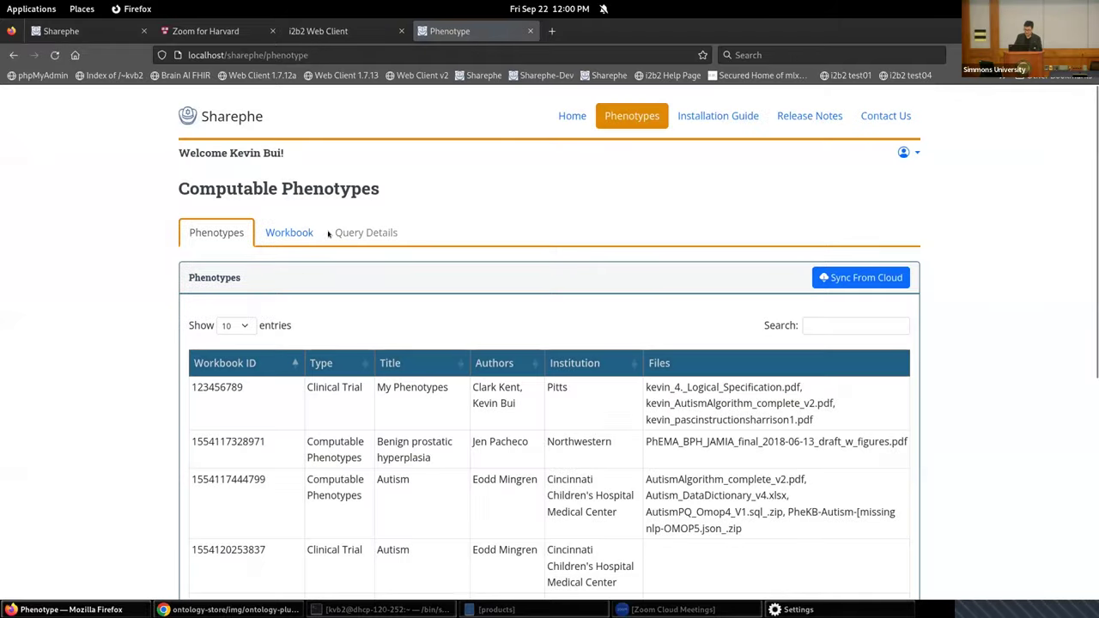
left_click(289, 230)
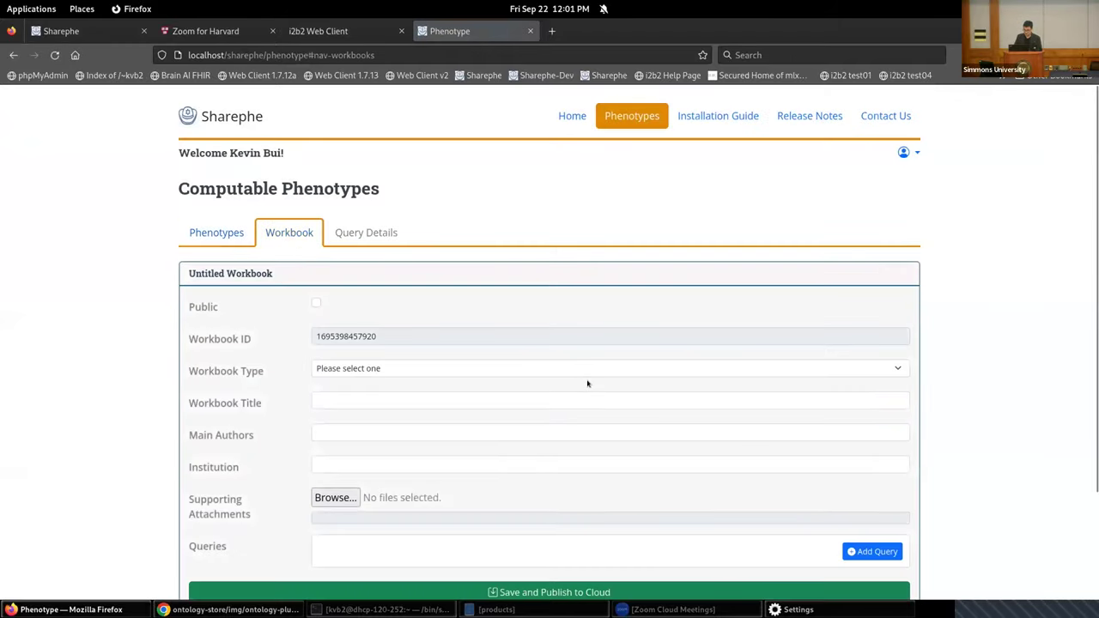
scroll(611, 403, "down", 3)
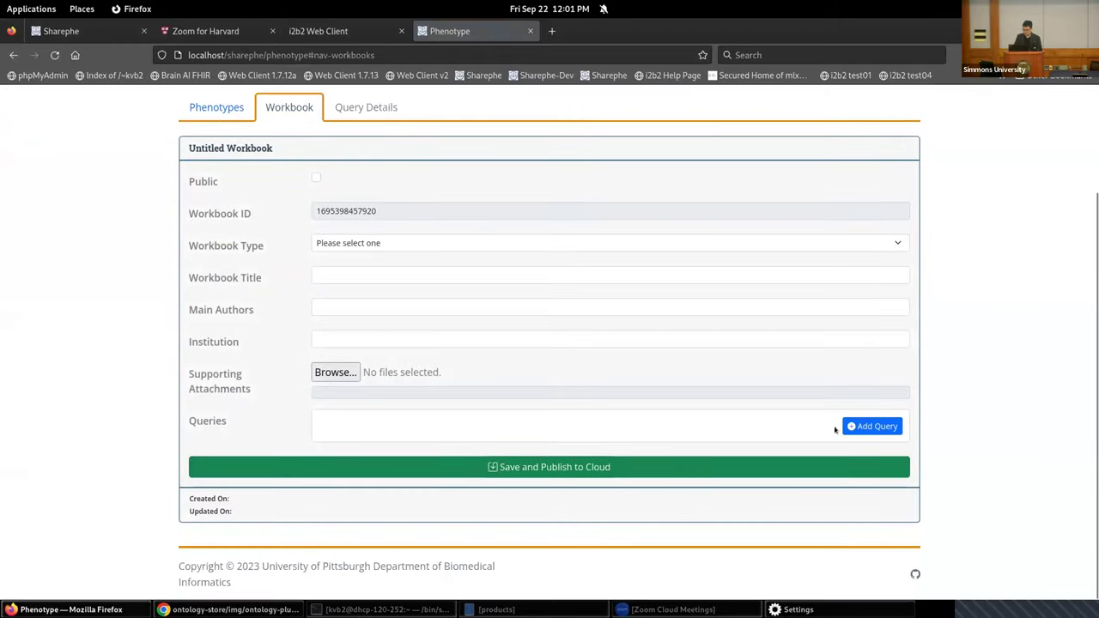
Open the Autism clinical trial workbook without attachments from the phenotype list and view its Asperger's Syndrome - Case query
left_click(221, 106)
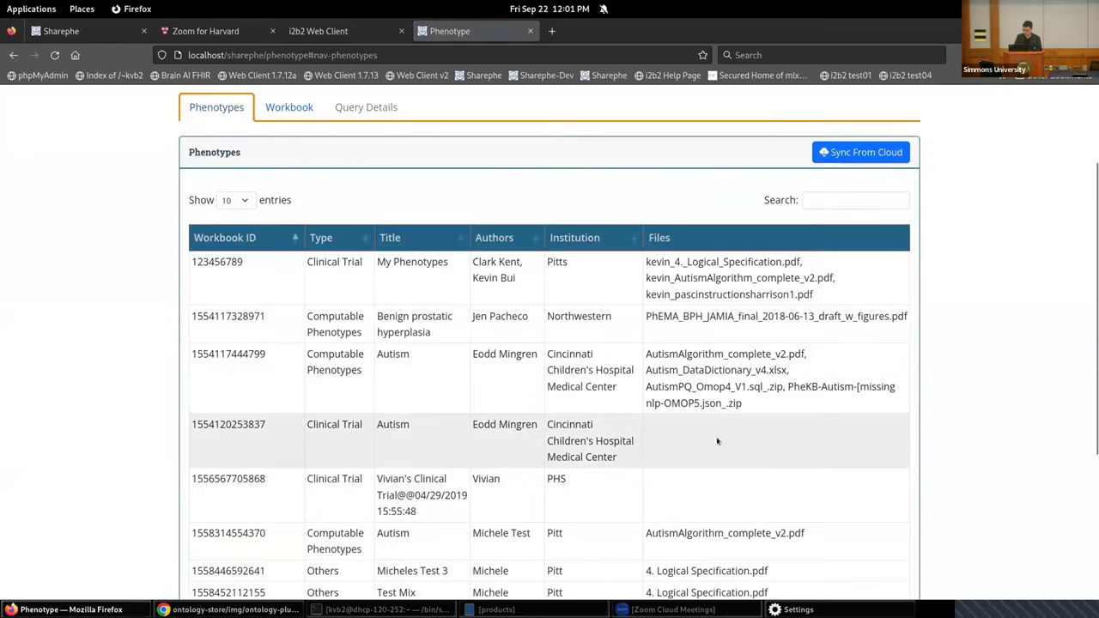
left_click(717, 444)
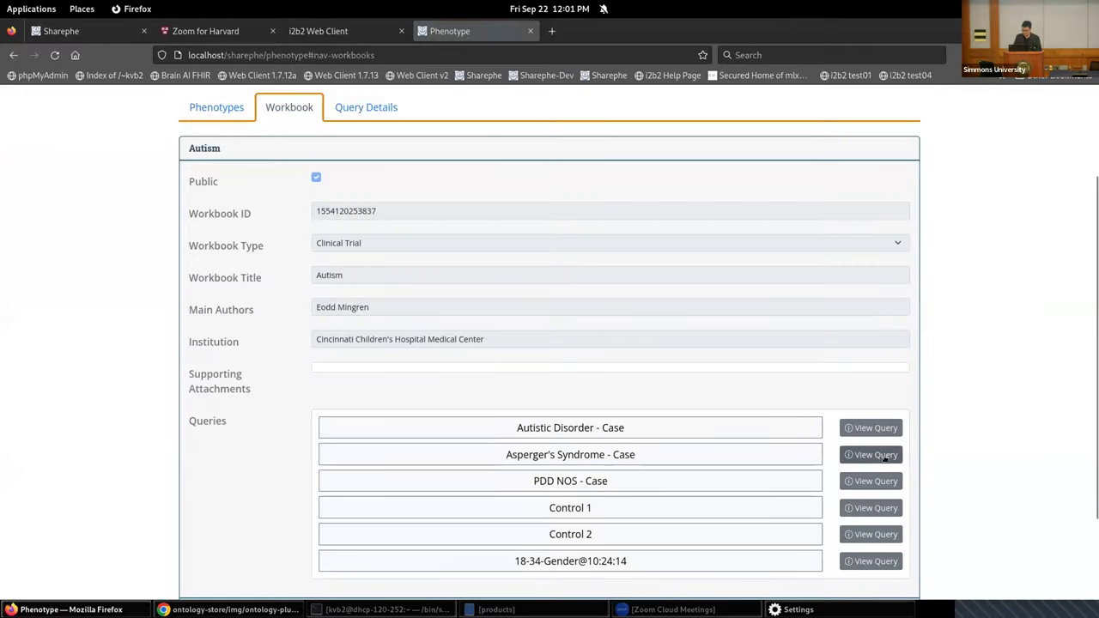
left_click(884, 459)
left_click(860, 119)
scroll(867, 360, "down", 3)
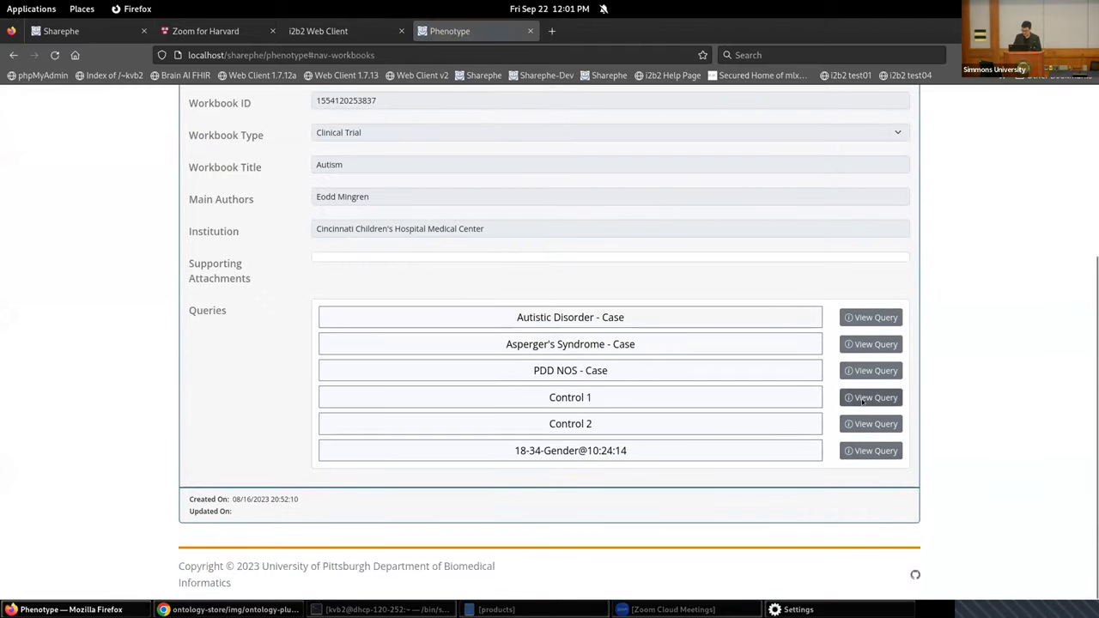
Copy the query XML of Control 1 from the Autism workbook and close the query view
left_click(863, 399)
left_click(859, 156)
left_click(79, 221)
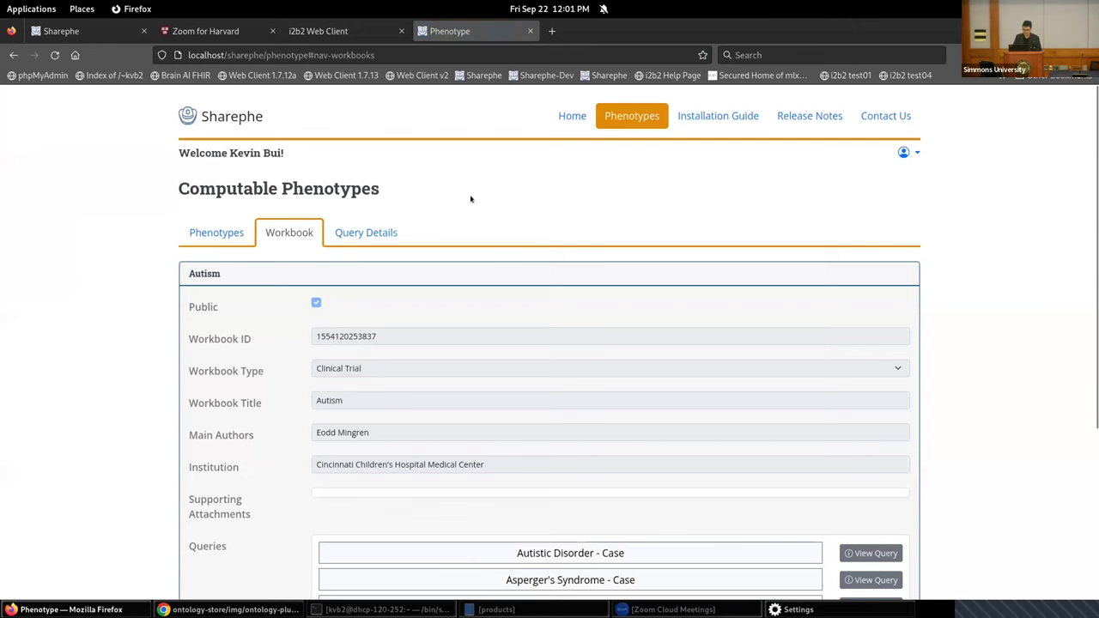
Return to the phenotype list and open the My Phenotypes workbook
left_click(243, 230)
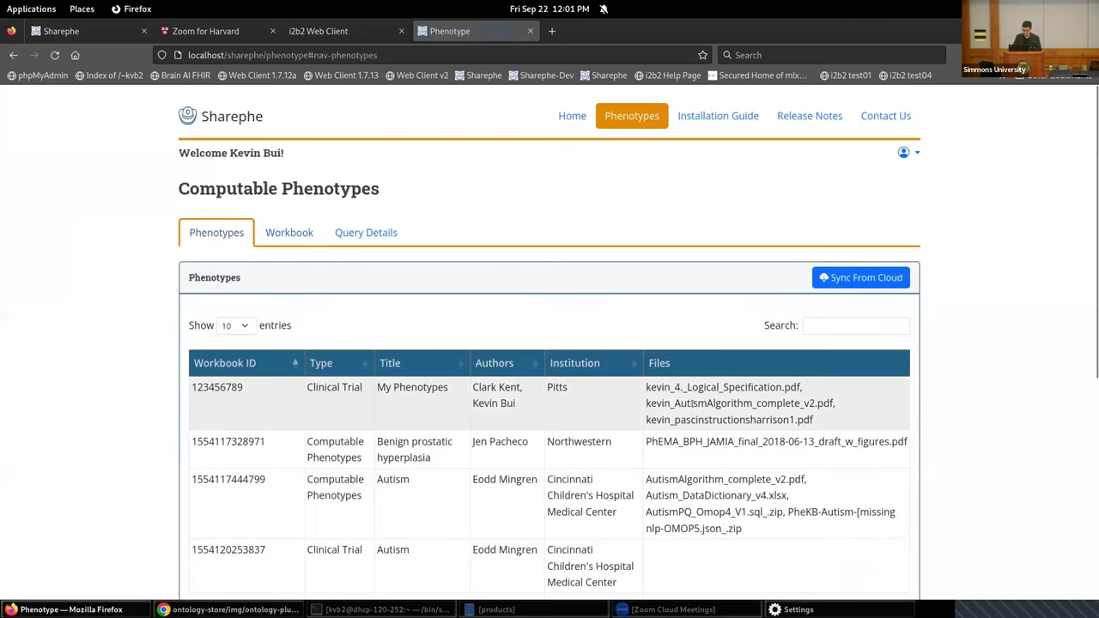
left_click(692, 409)
scroll(695, 417, "down", 3)
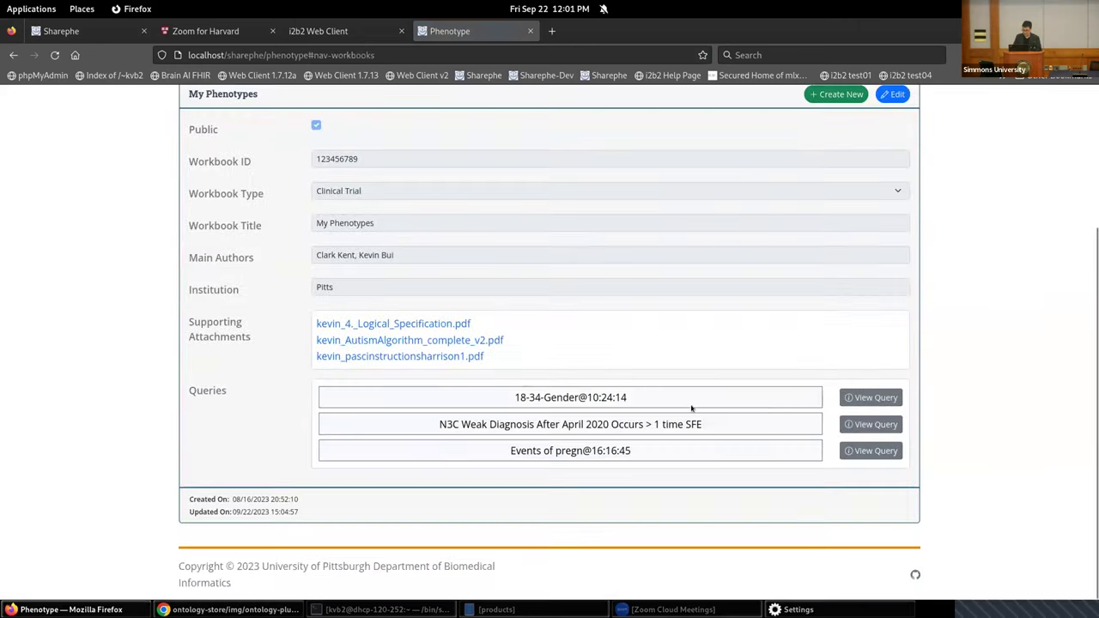
Edit the My Phenotypes workbook and add a query from the copied Control 1 XML
left_click(893, 94)
scroll(561, 360, "down", 3)
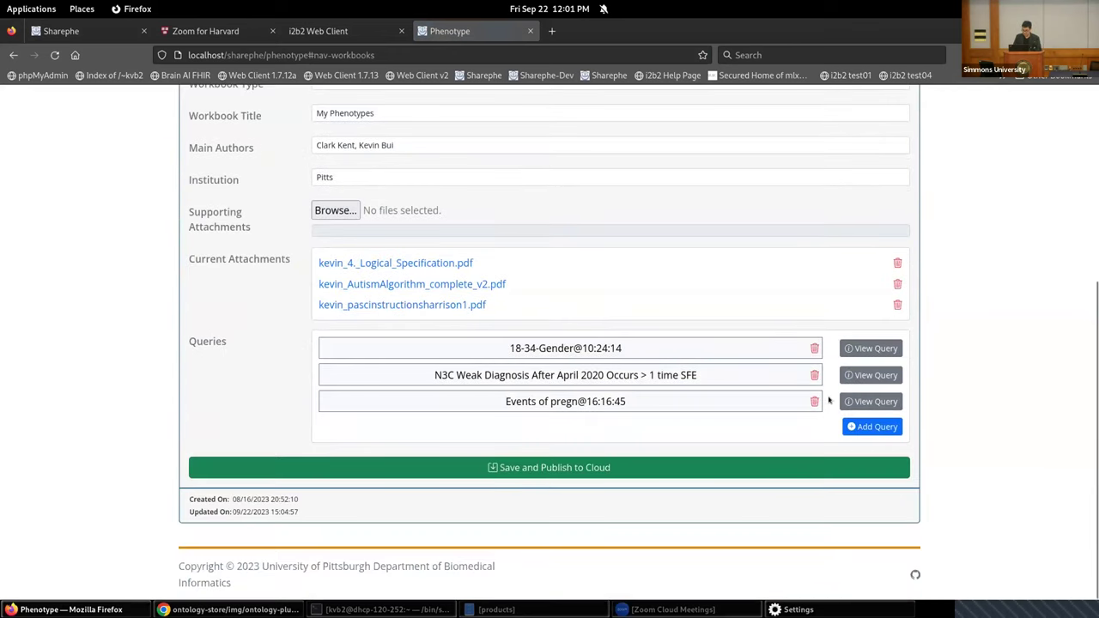
left_click(861, 434)
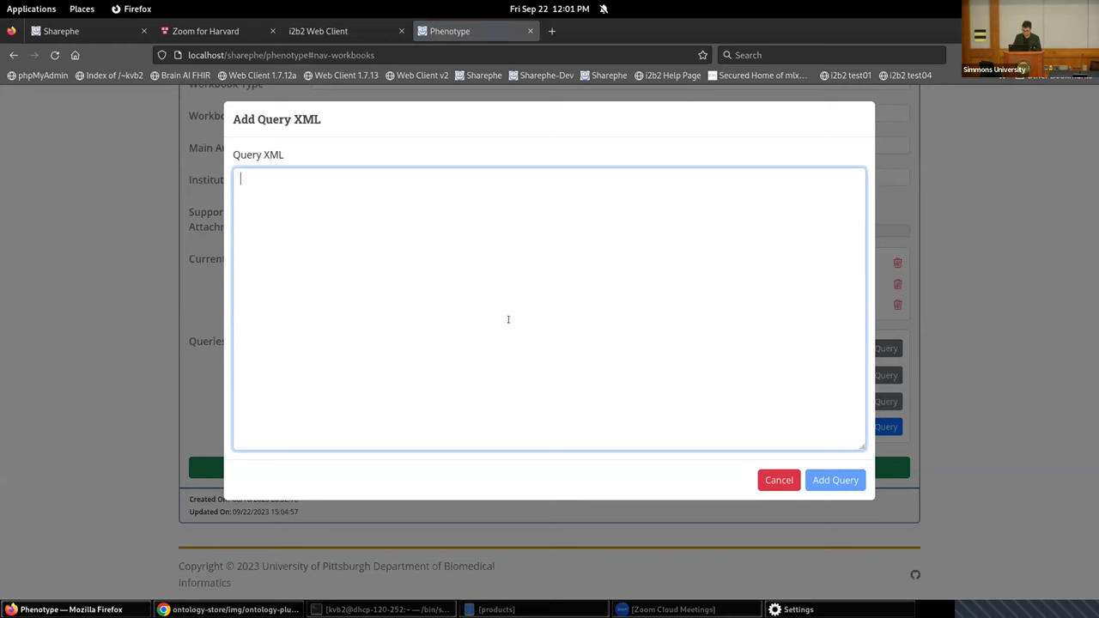
key("ctrl+v")
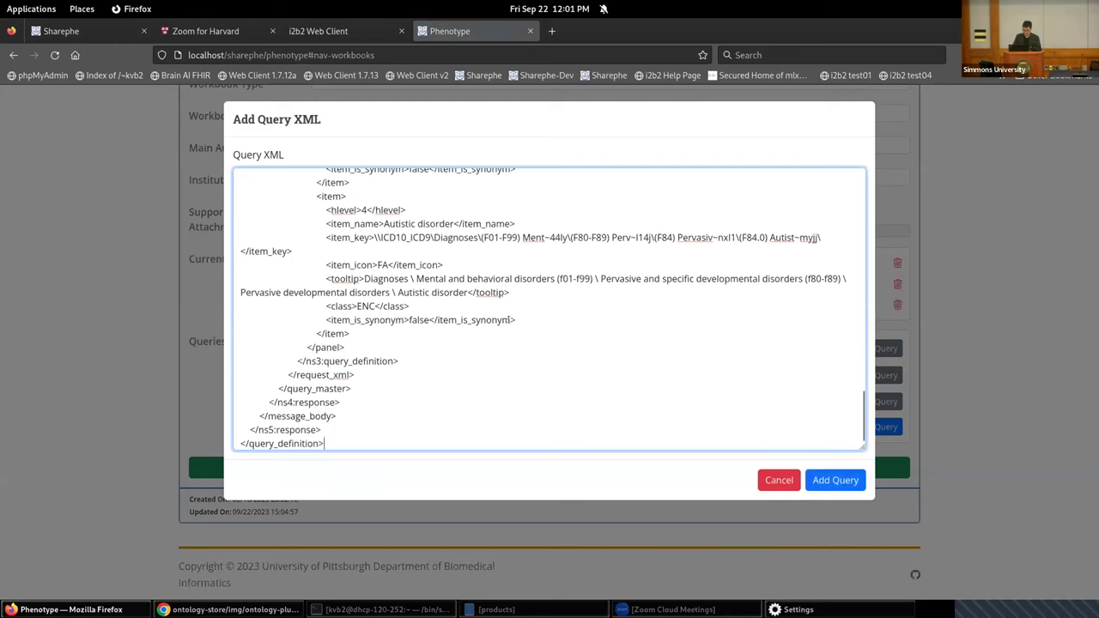
left_click(842, 482)
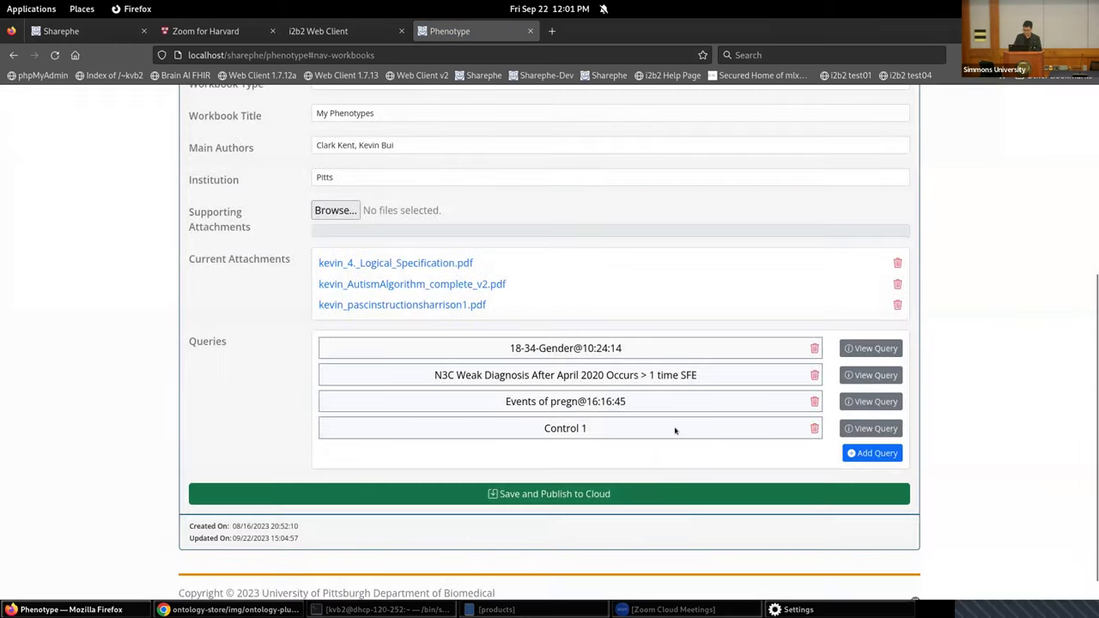
Try to load the updated My Phenotypes workbook in the i2b2 Web Client by syncing the Sharephe library from the cloud
left_click(352, 32)
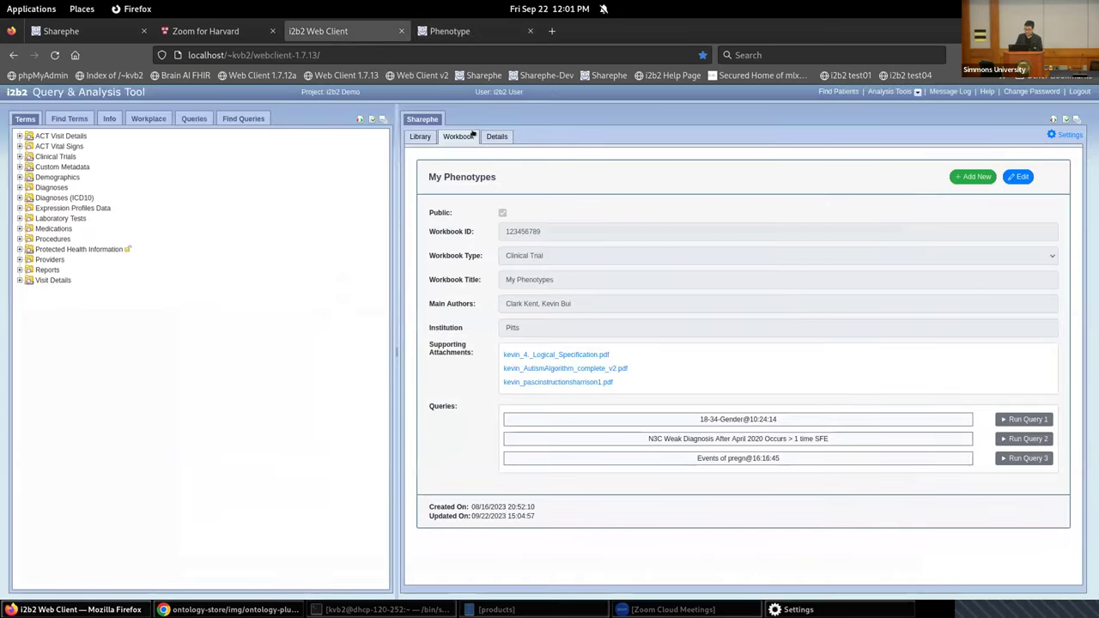
left_click(420, 136)
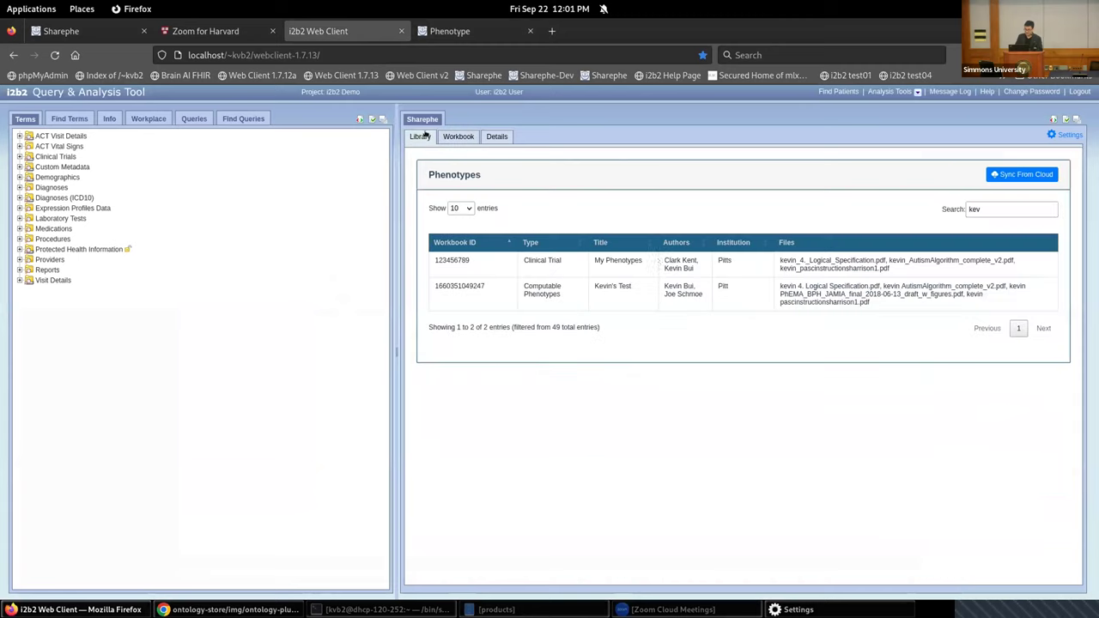
left_click(659, 262)
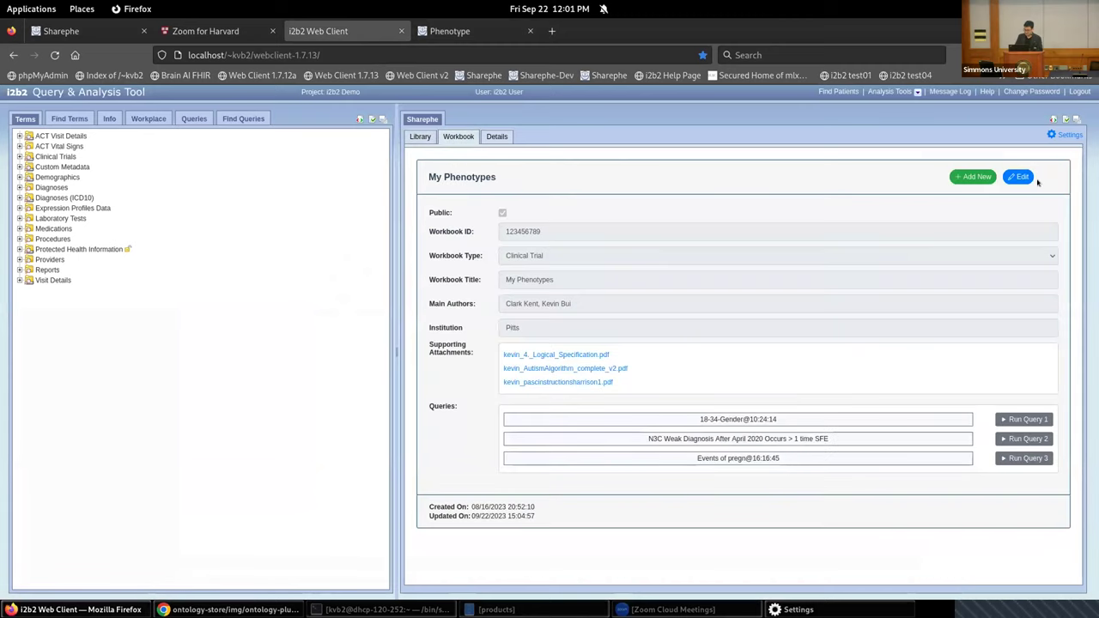
left_click(421, 137)
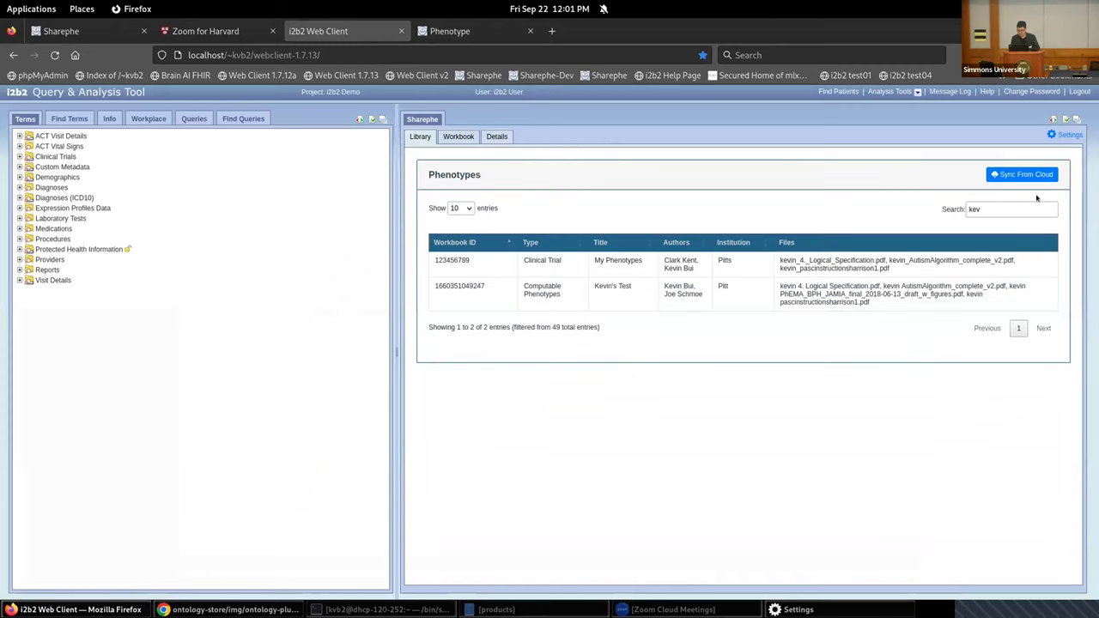
left_click(1023, 174)
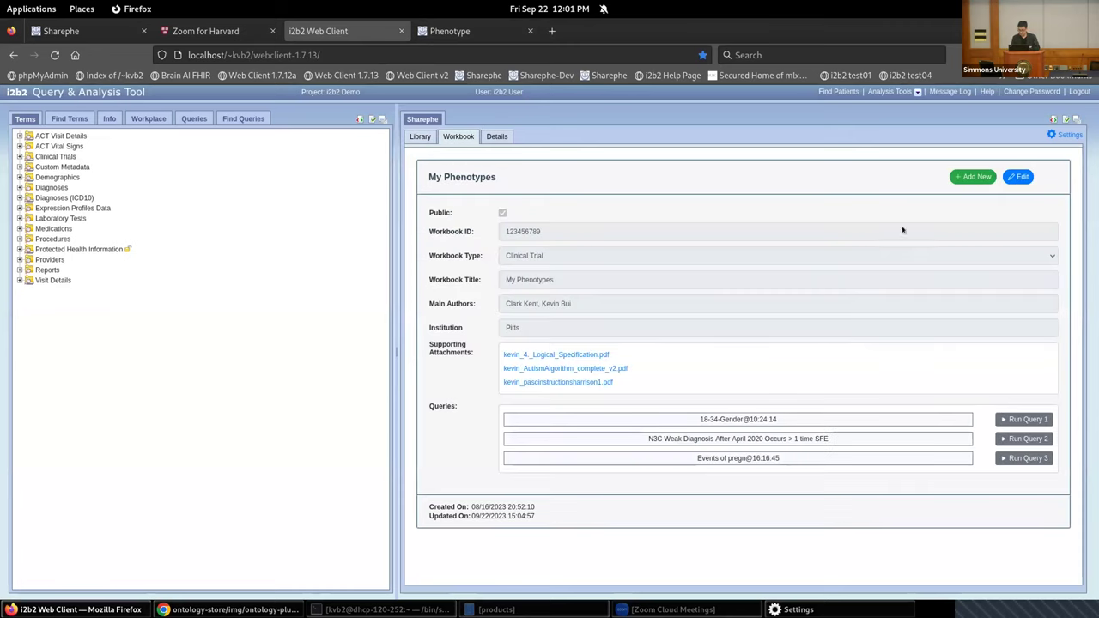
Switch back to the Sharephe website, save and publish the edited My Phenotypes workbook to the cloud, and dismiss the message
left_click(450, 31)
left_click(645, 492)
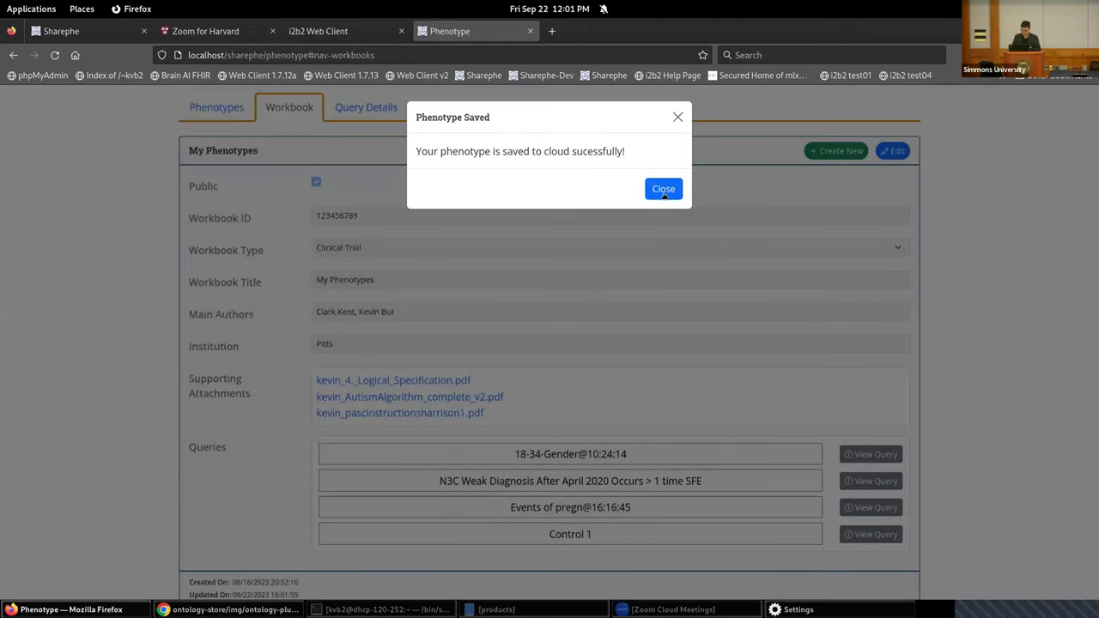
left_click(663, 190)
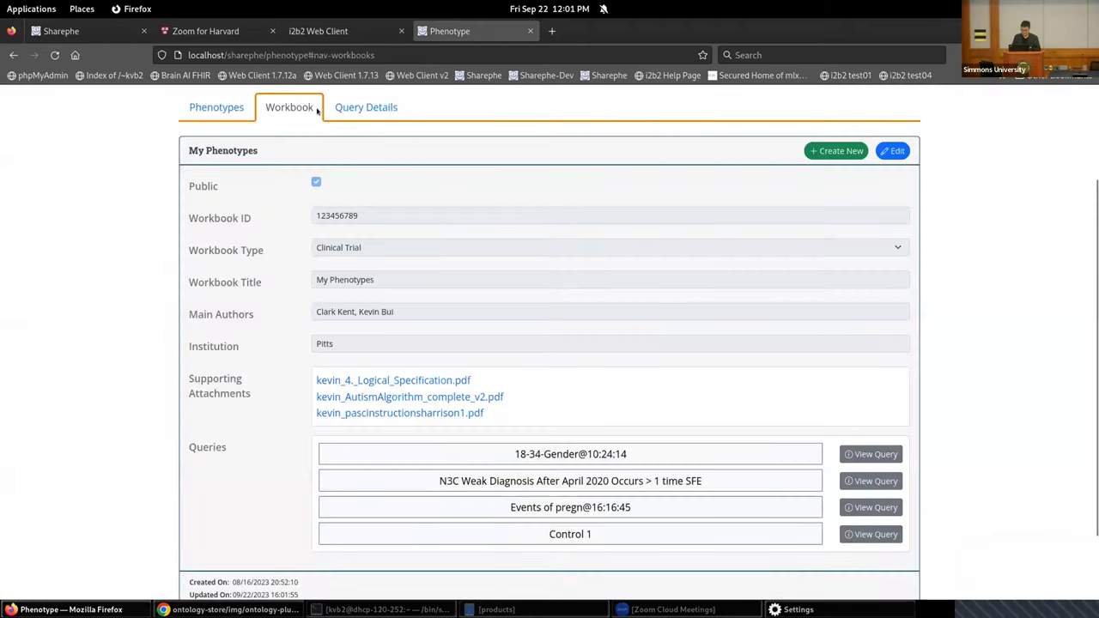
Return to the i2b2 Web Client, sync the Sharephe library from the cloud and open the My Phenotypes workbook
left_click(326, 31)
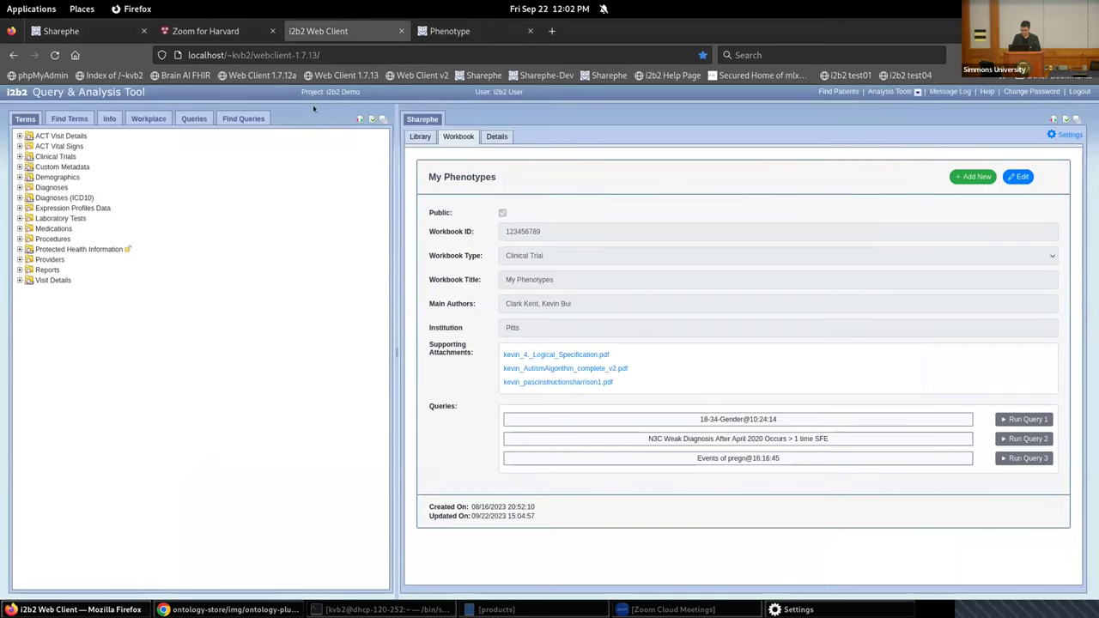
left_click(438, 142)
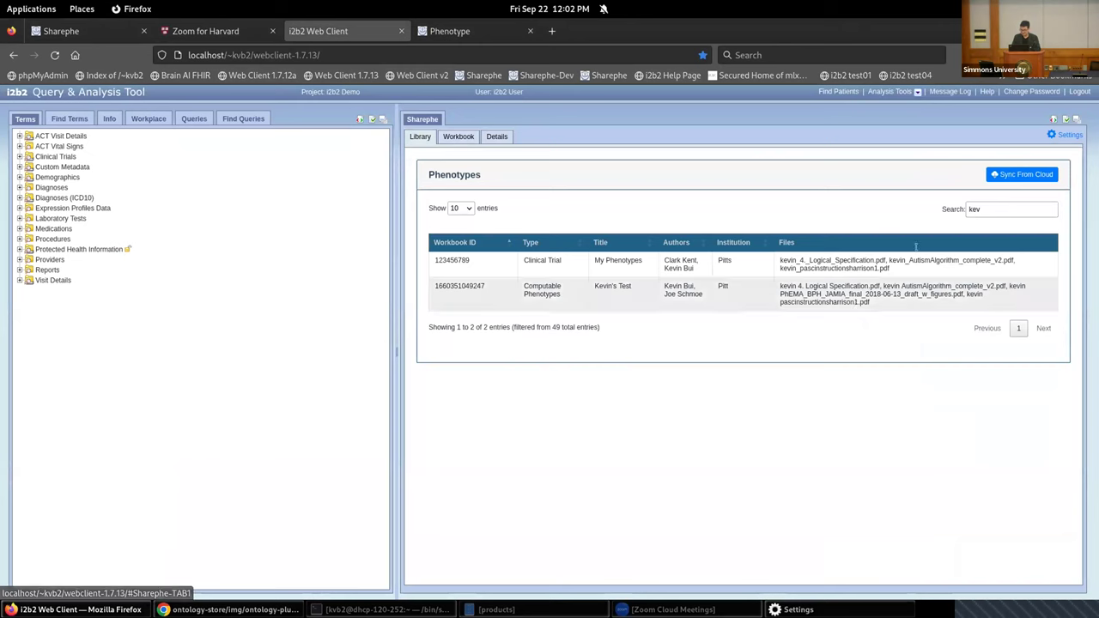
left_click(993, 176)
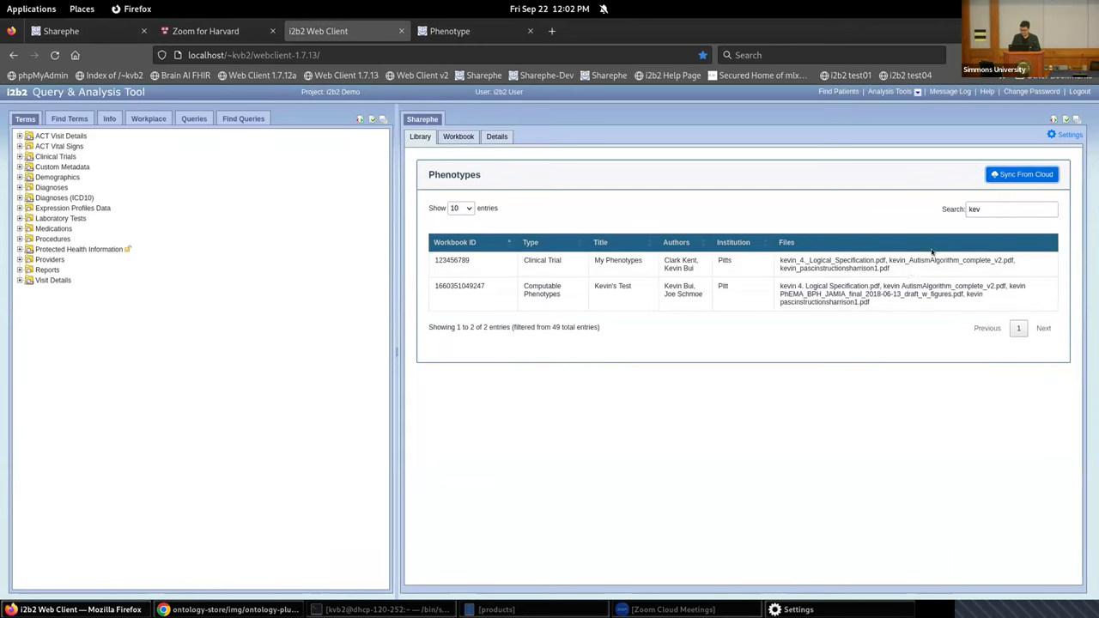
left_click(908, 271)
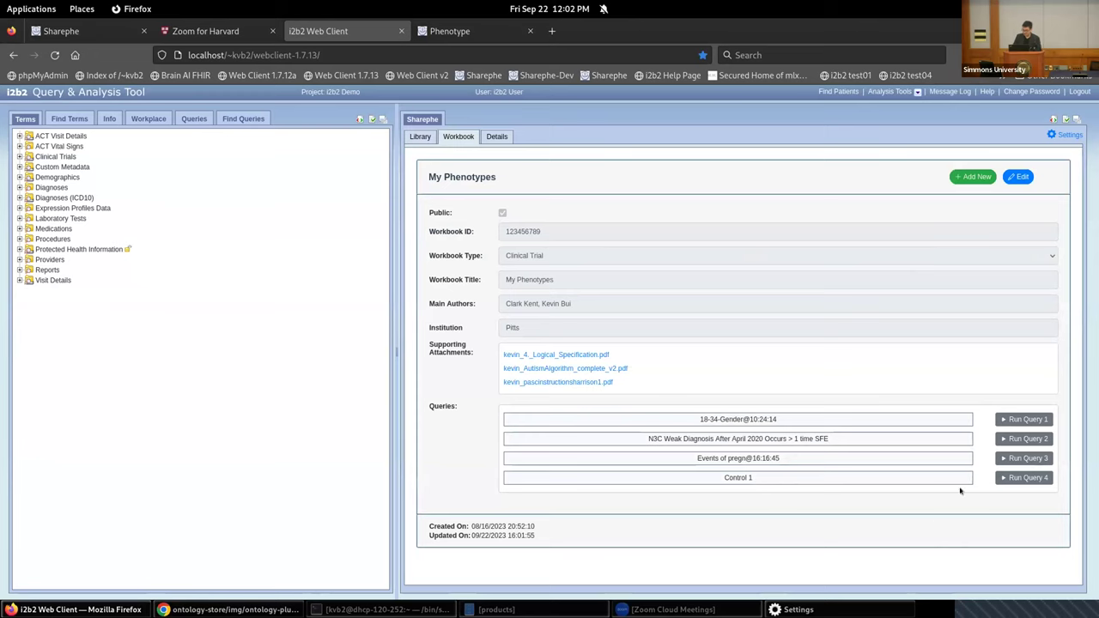
Run the Control 1 query from the My Phenotypes workbook and go back to Sharephe
left_click(1023, 478)
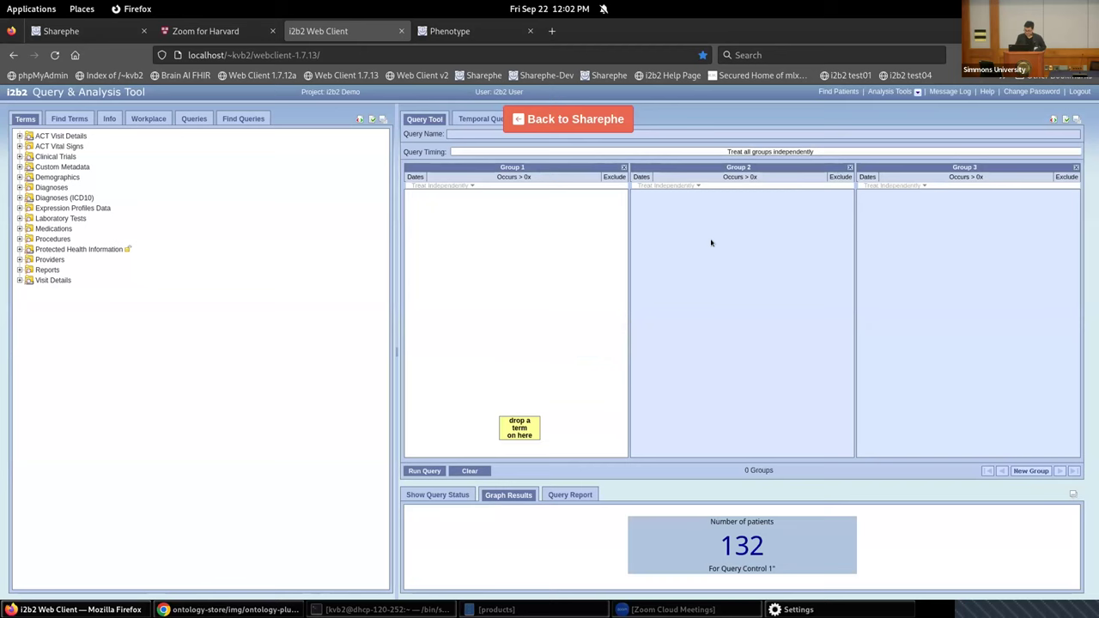
left_click(552, 119)
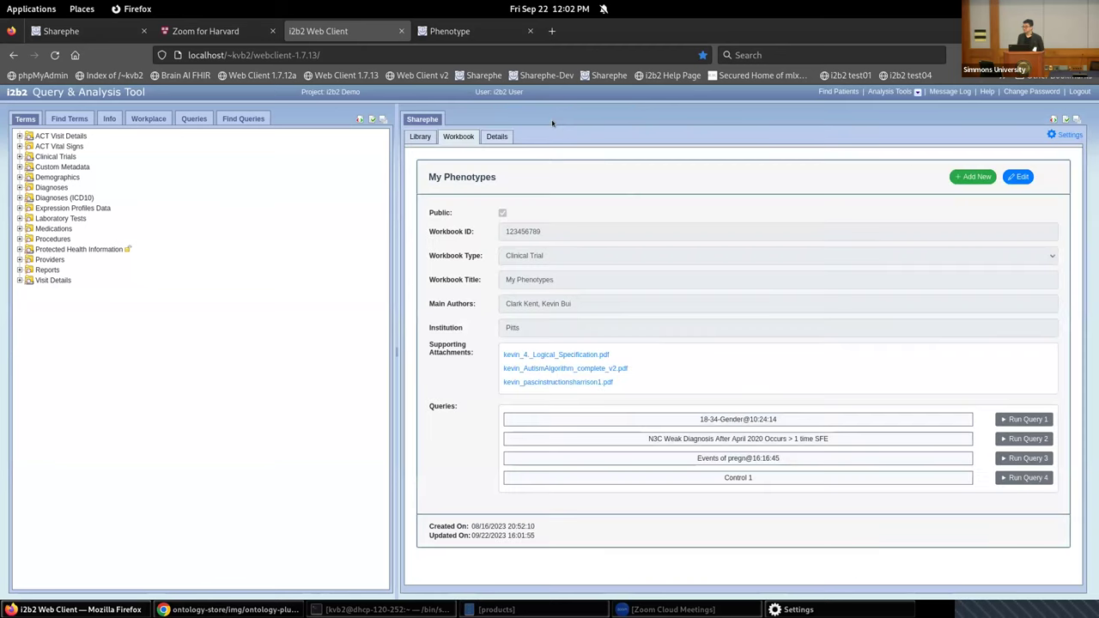